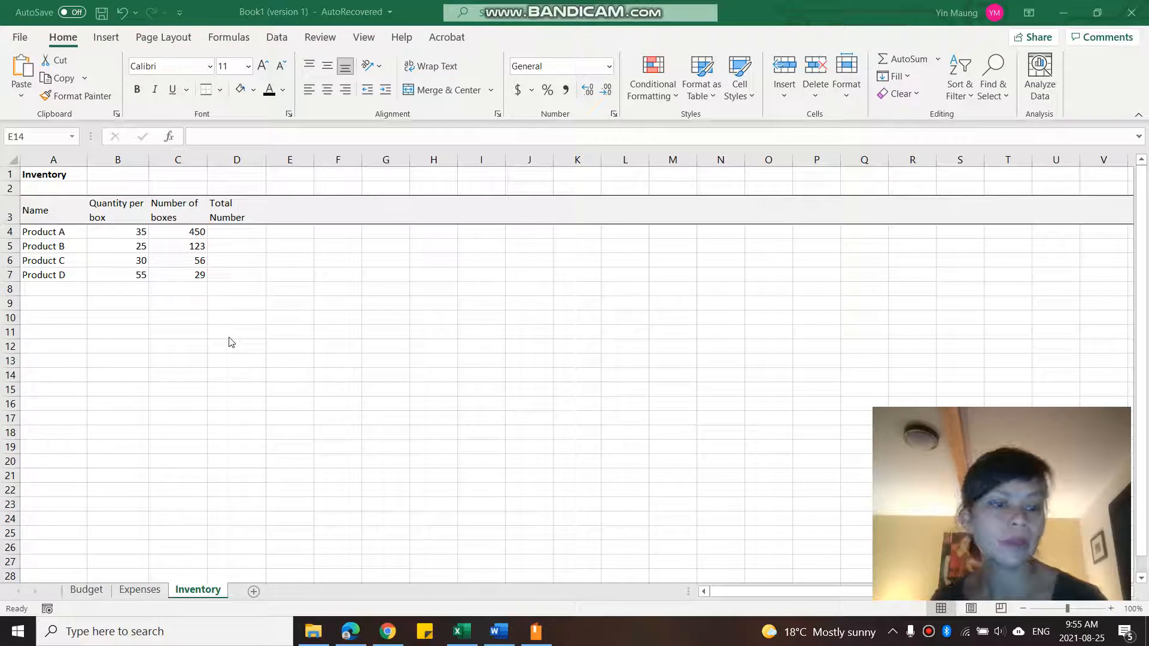
- Review the product names, quantity per box and number of boxes in the Inventory table
click(75, 237)
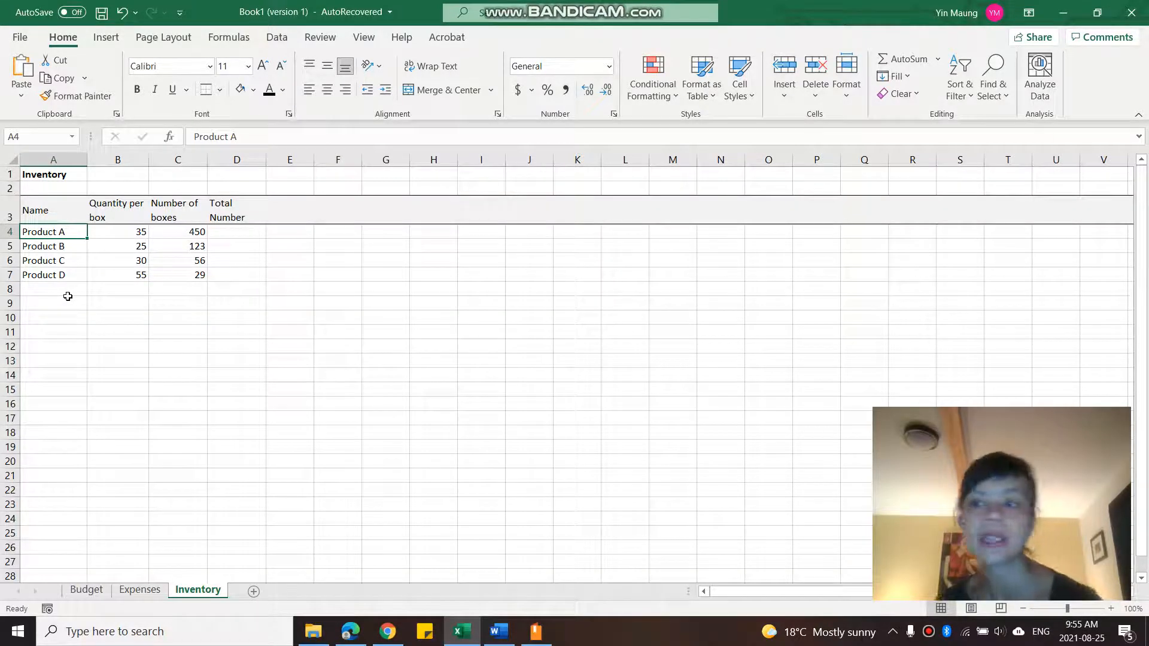
drag(123, 237, 128, 275)
drag(172, 232, 189, 275)
click(195, 320)
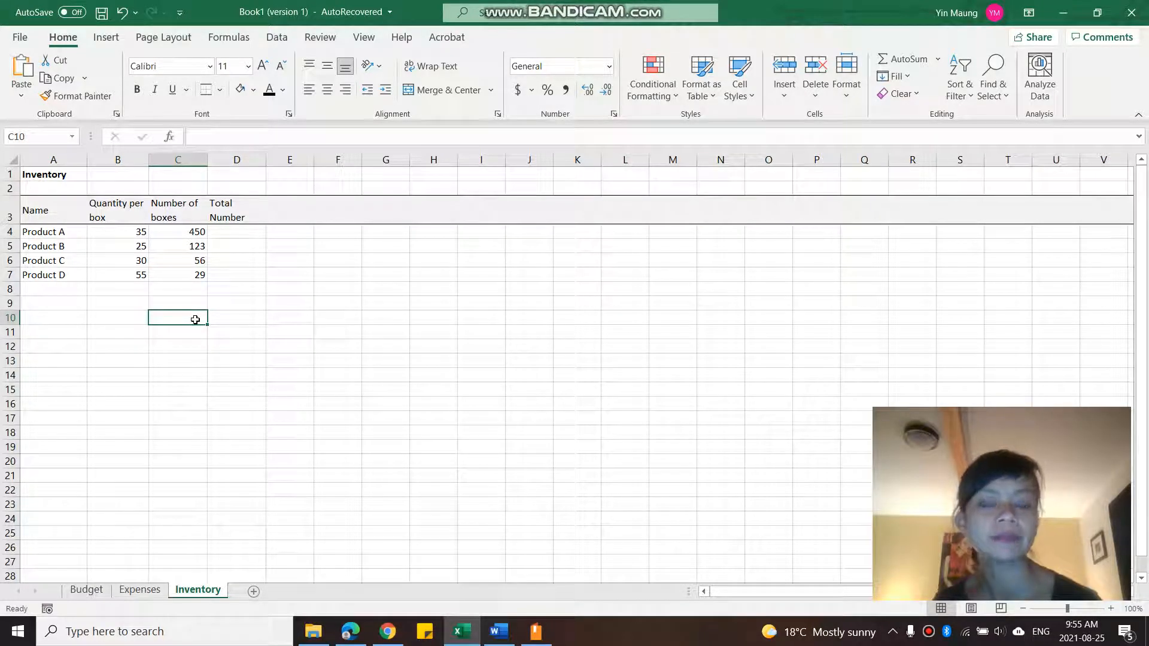
click(52, 216)
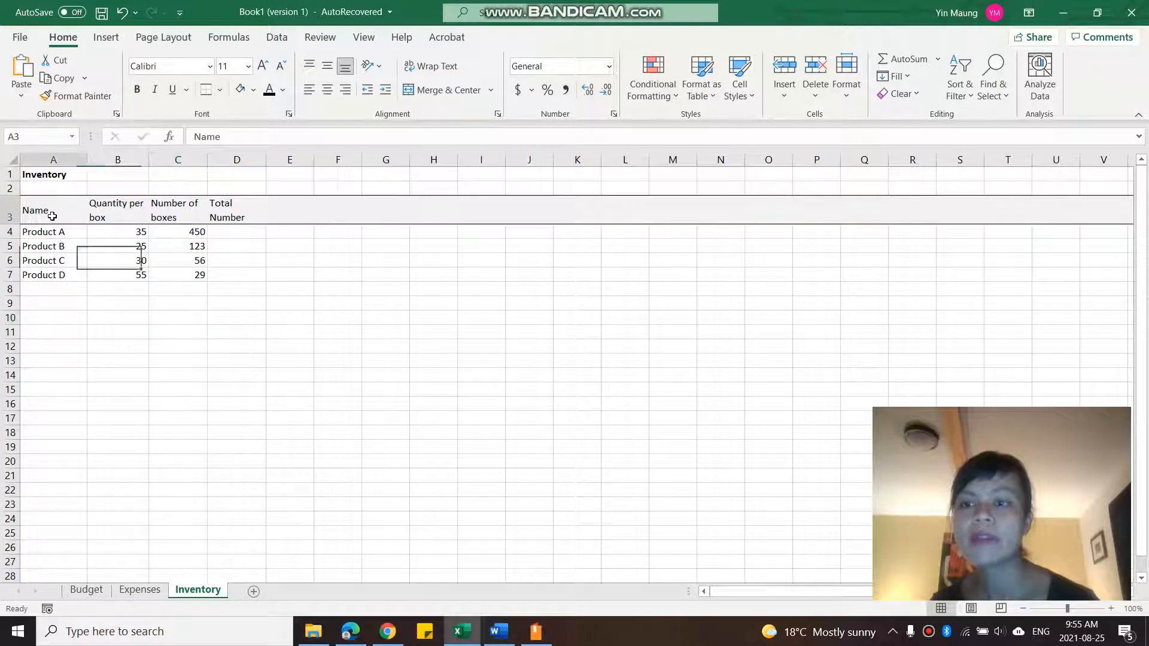
click(111, 214)
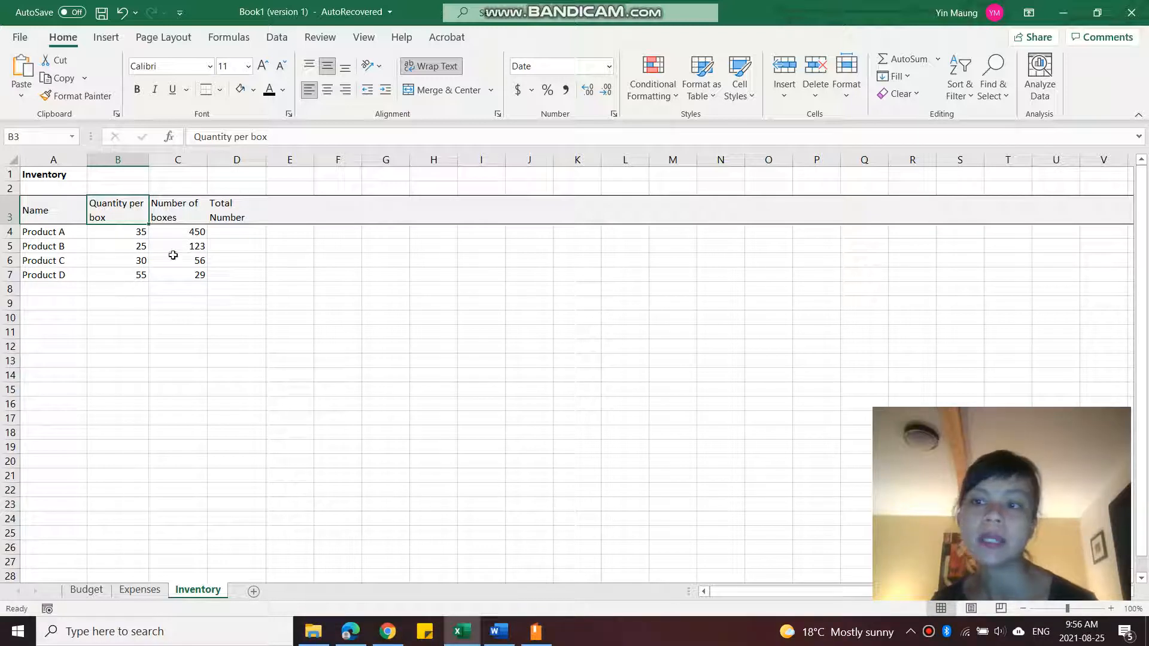
click(190, 233)
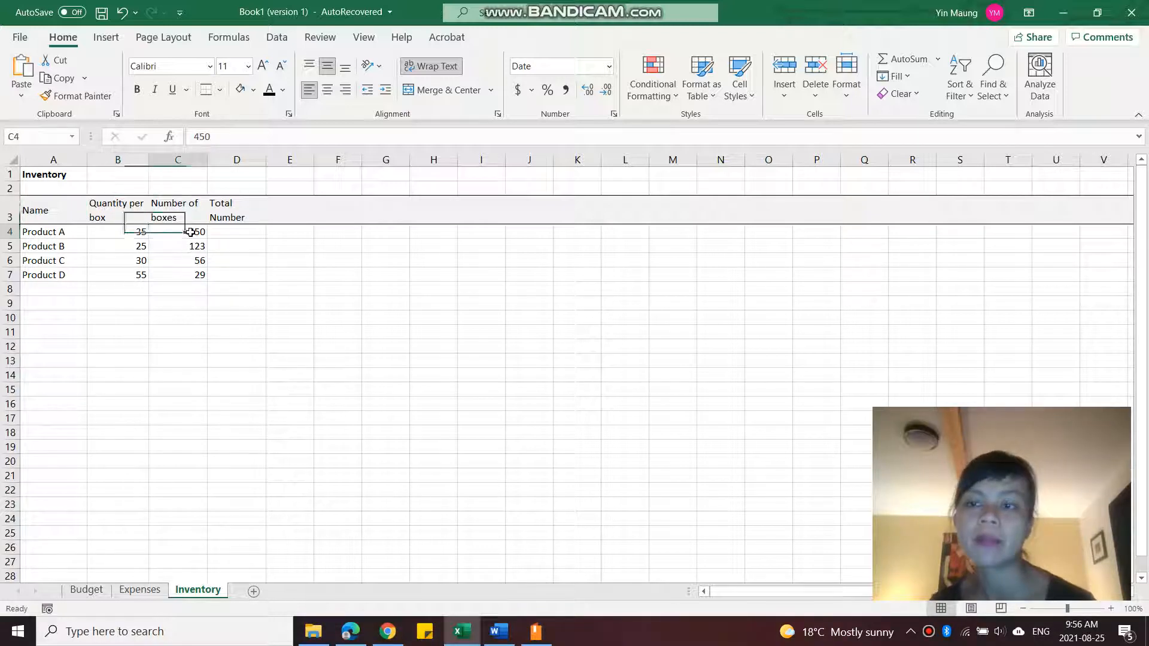
- Enter the formula =B4*C4 in D4 to calculate Product A's total number from quantity per box and number of boxes
click(237, 231)
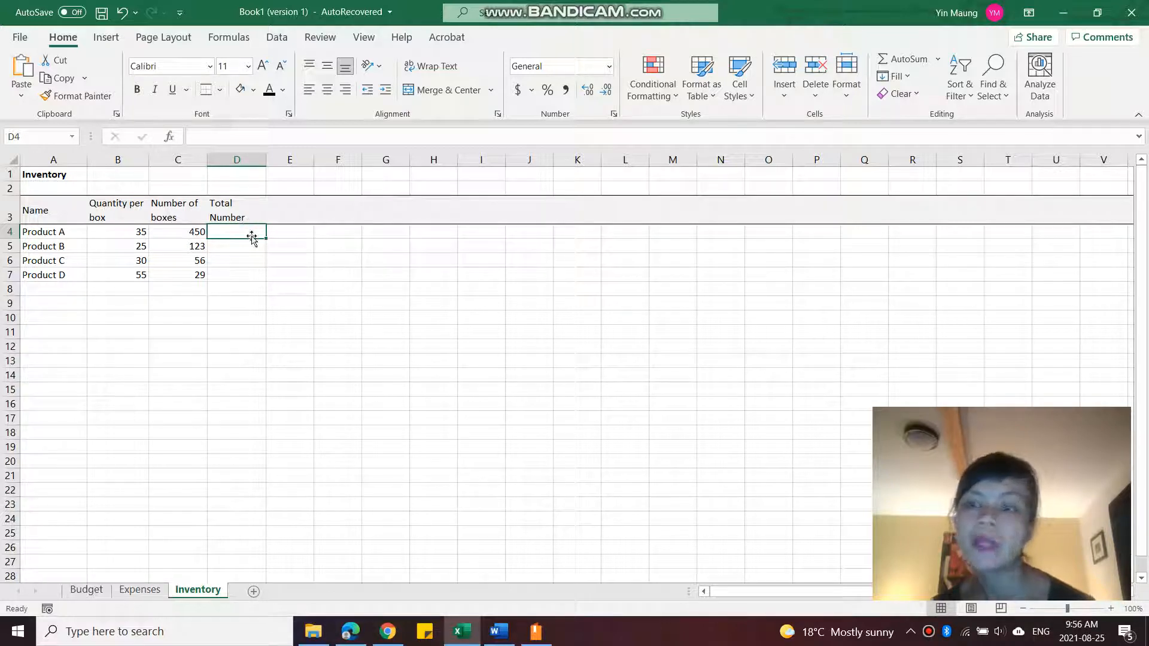
double_click(251, 231)
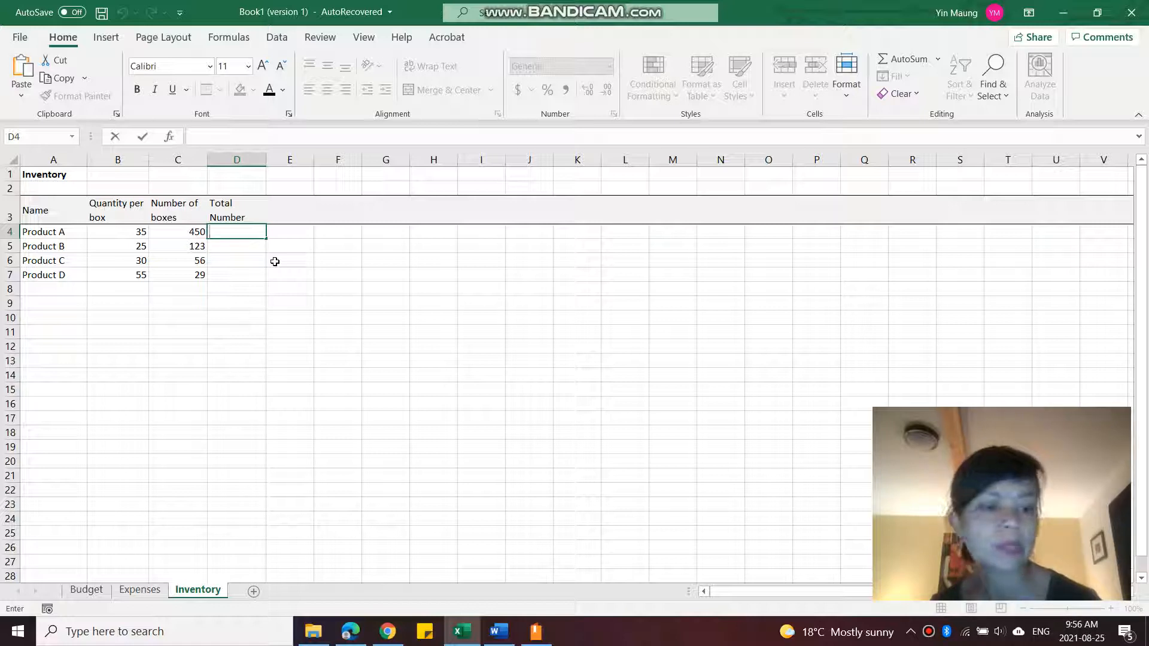
text(=)
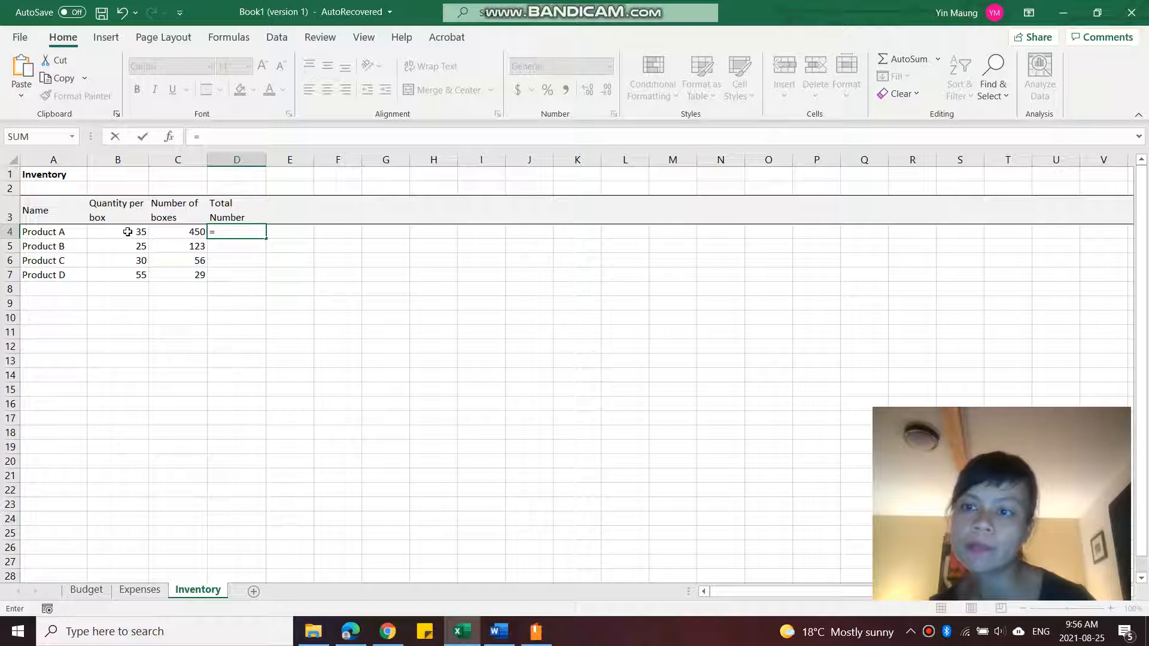
click(128, 231)
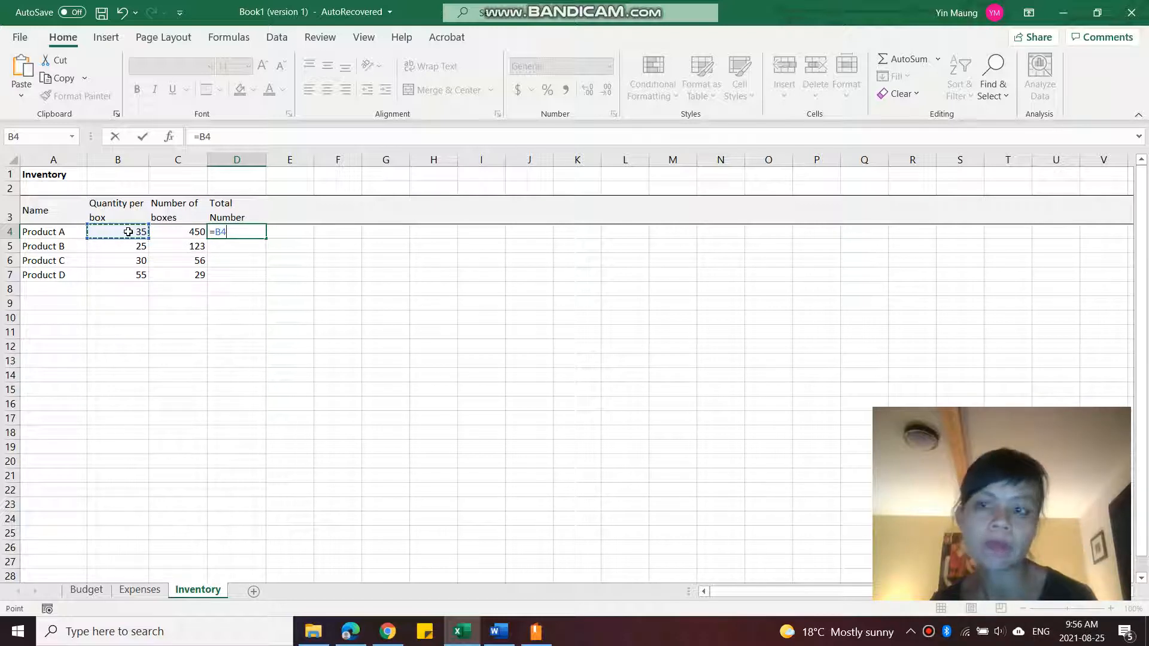
text(*)
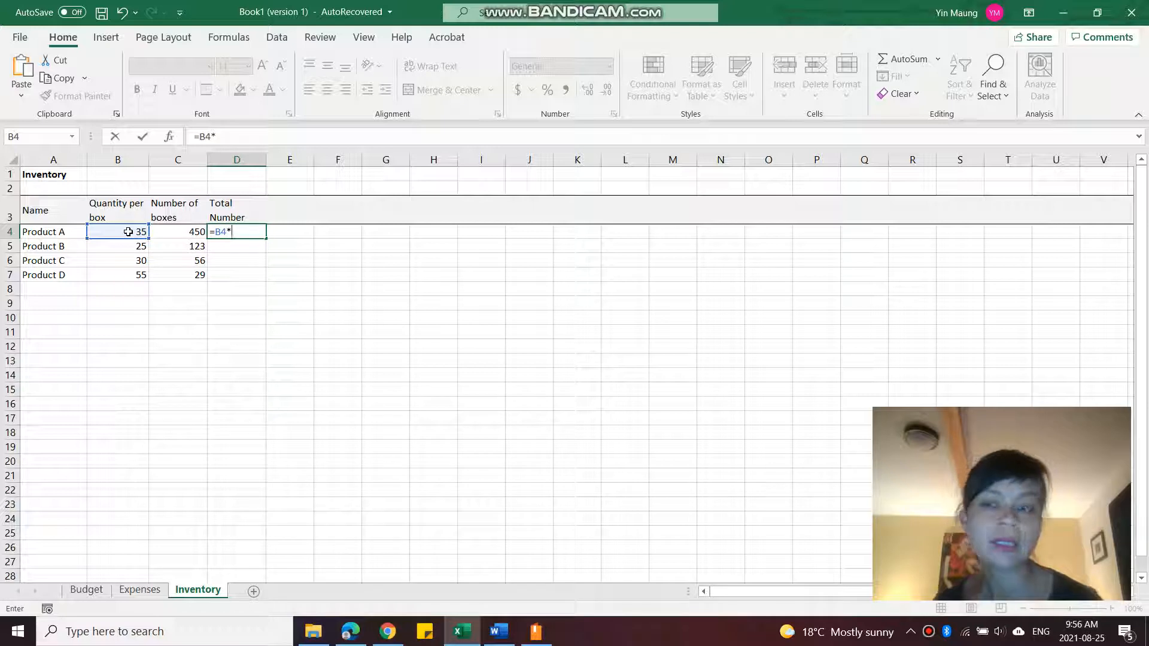
click(180, 231)
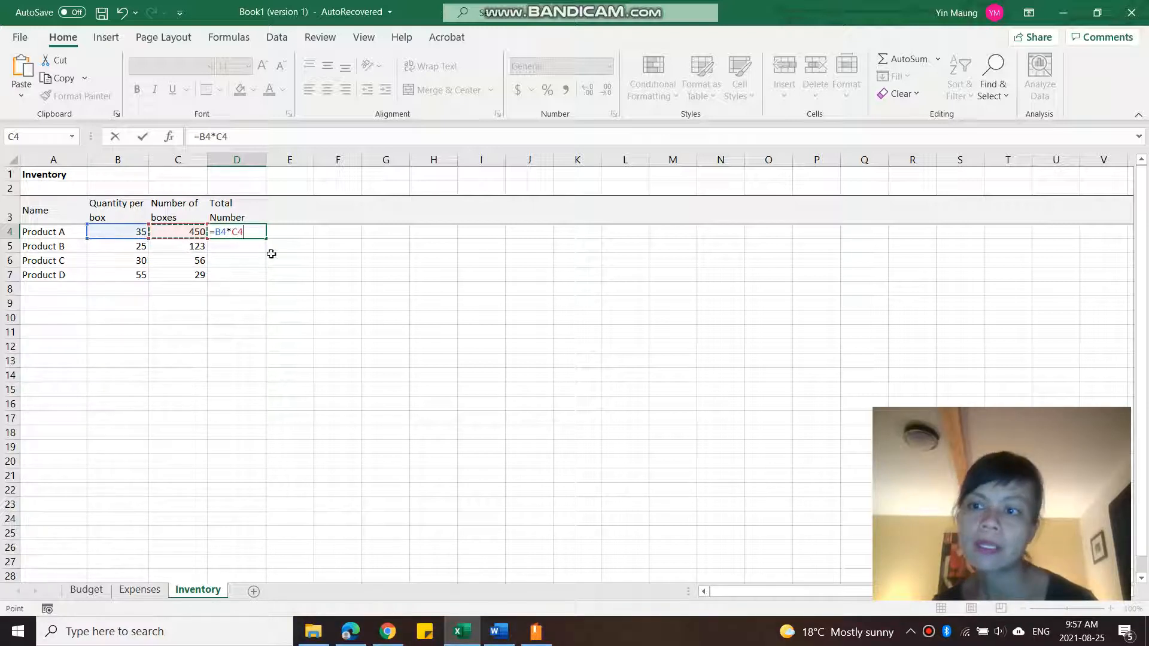
key(Return)
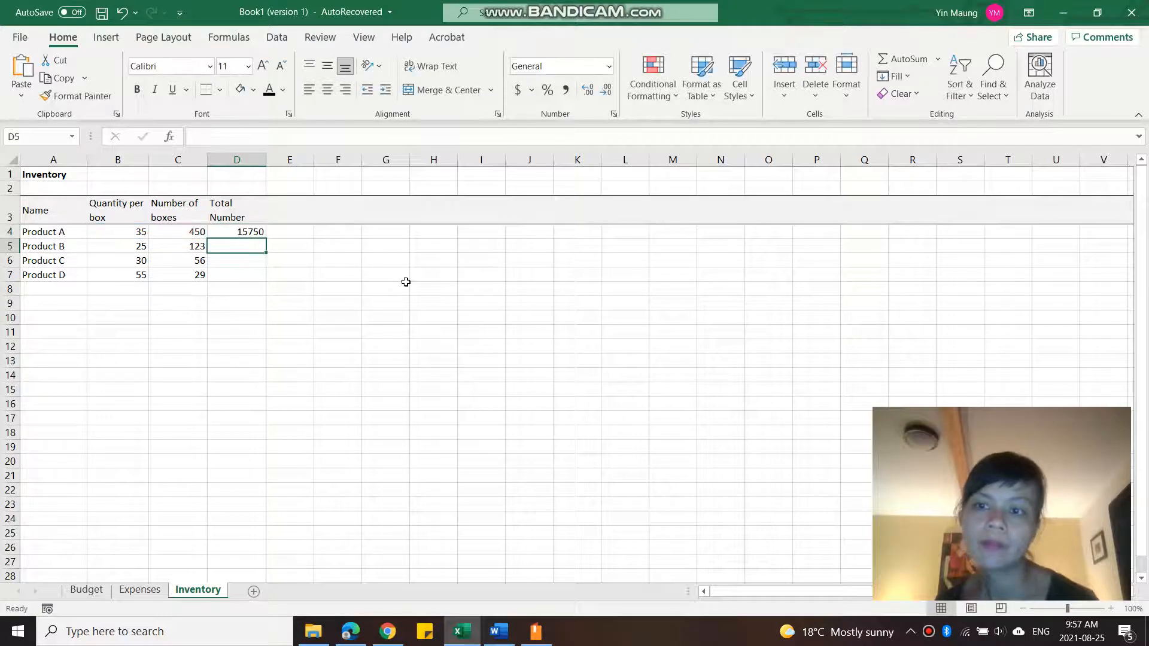
- Inspect the multiplication formula behind Product A's total in D4 and the cells it references
click(250, 231)
double_click(251, 231)
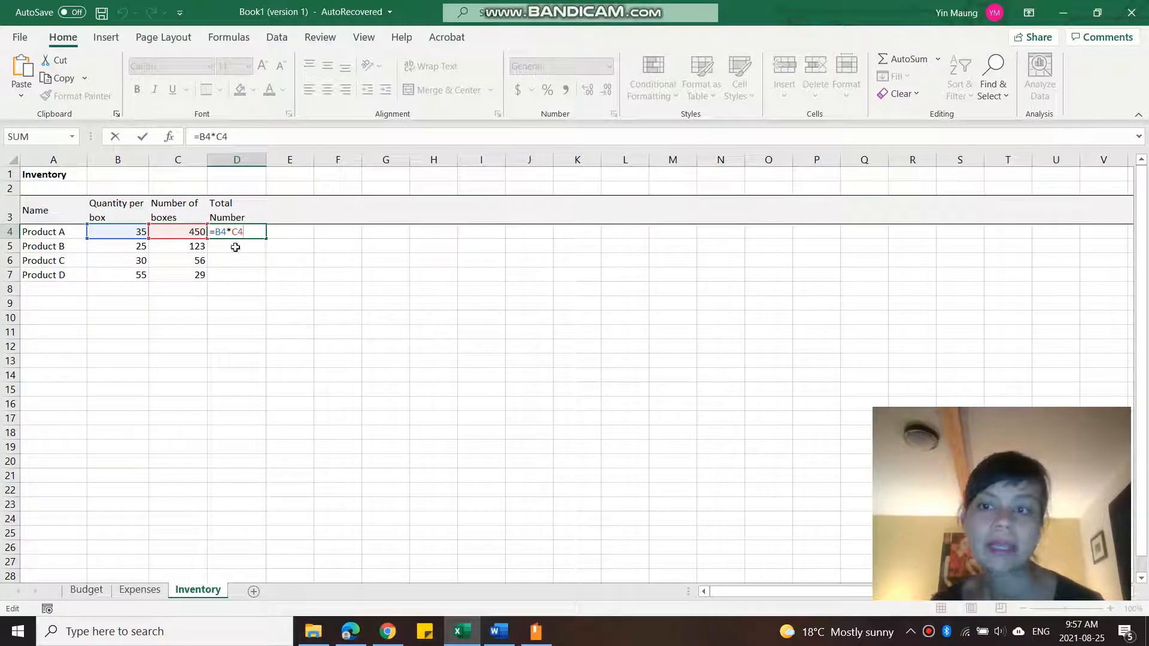
key(Return)
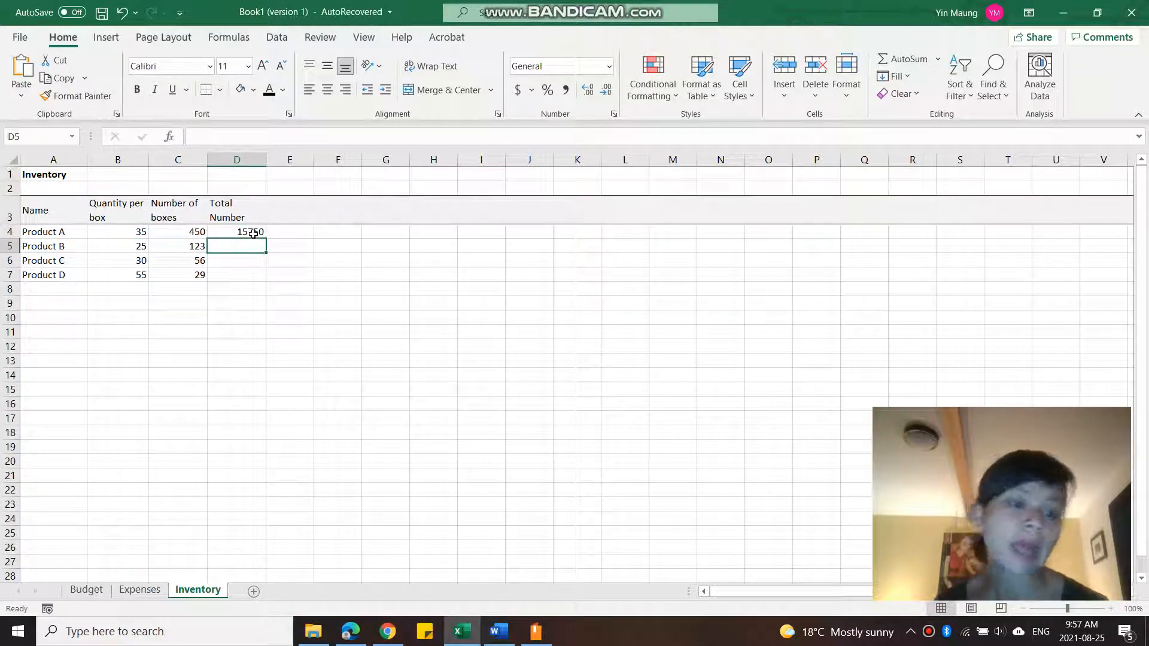
click(253, 233)
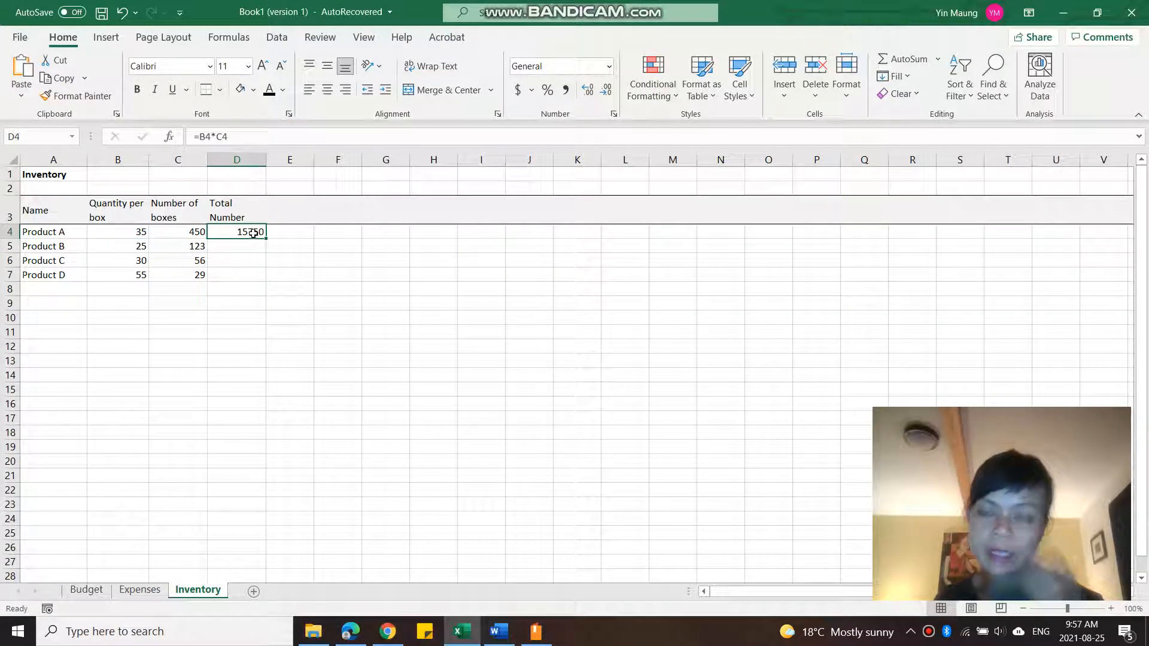
double_click(251, 231)
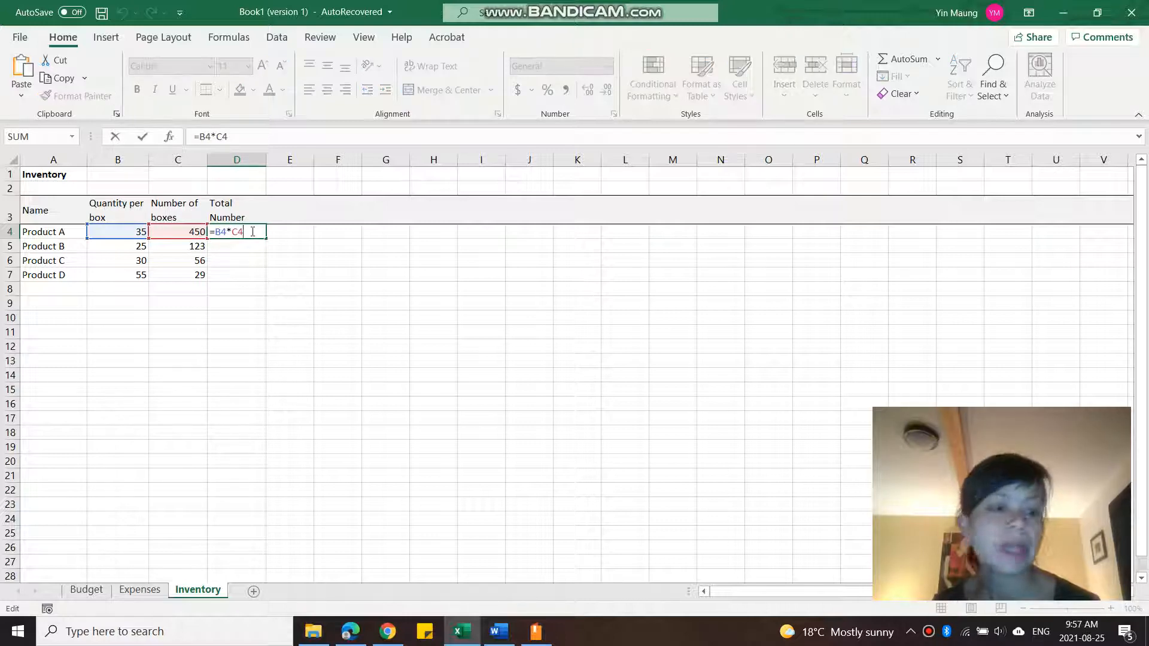
click(274, 233)
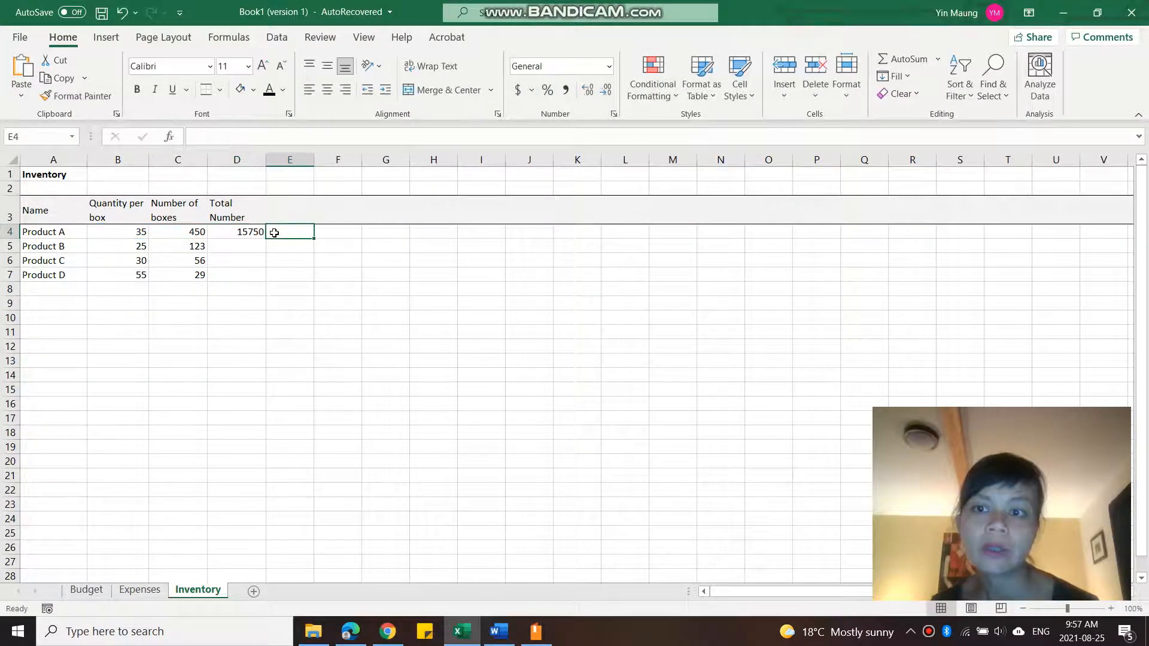
click(254, 231)
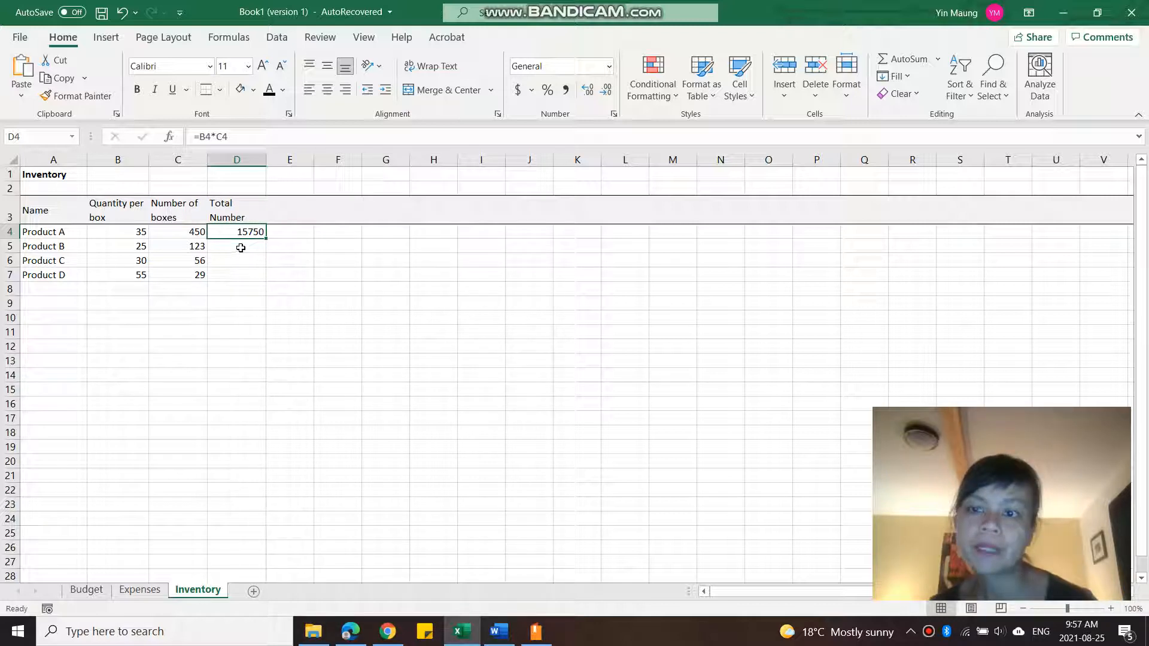
- Enter the formula =B5*C5 in D5 to calculate Product B's total number
click(250, 248)
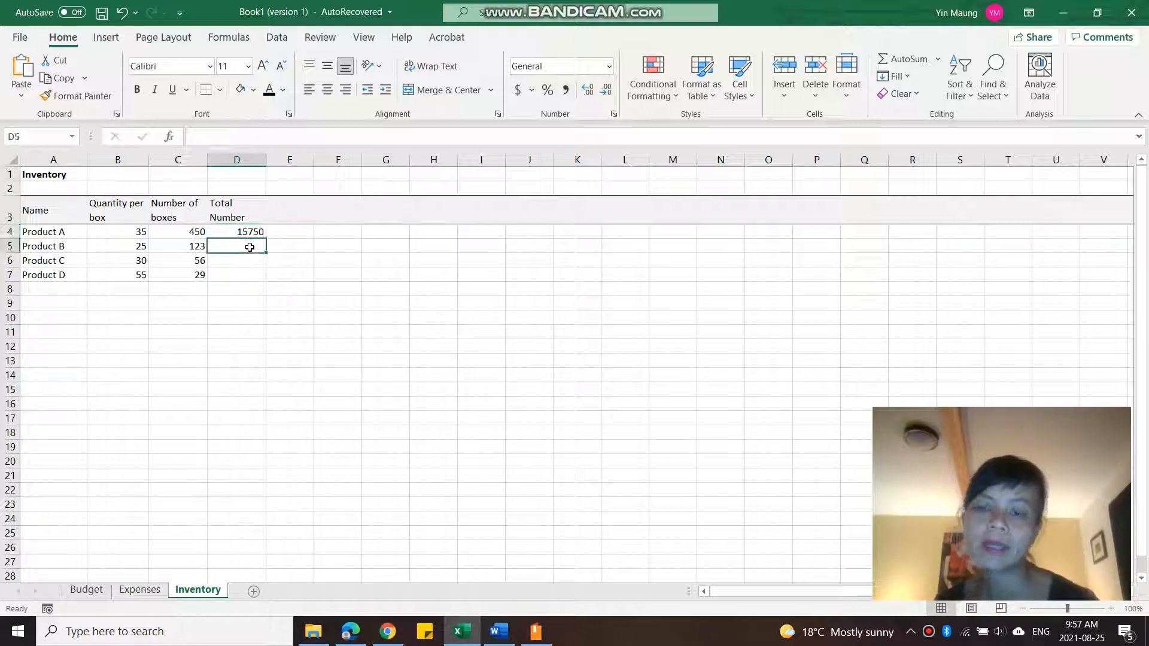
double_click(250, 247)
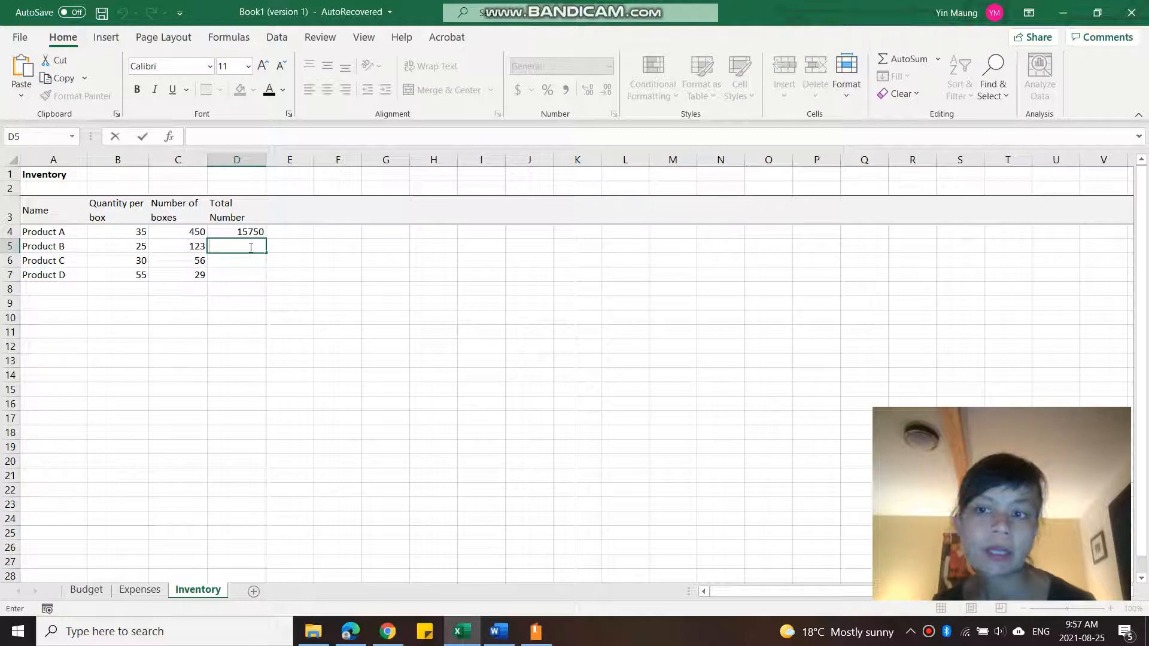
text(=)
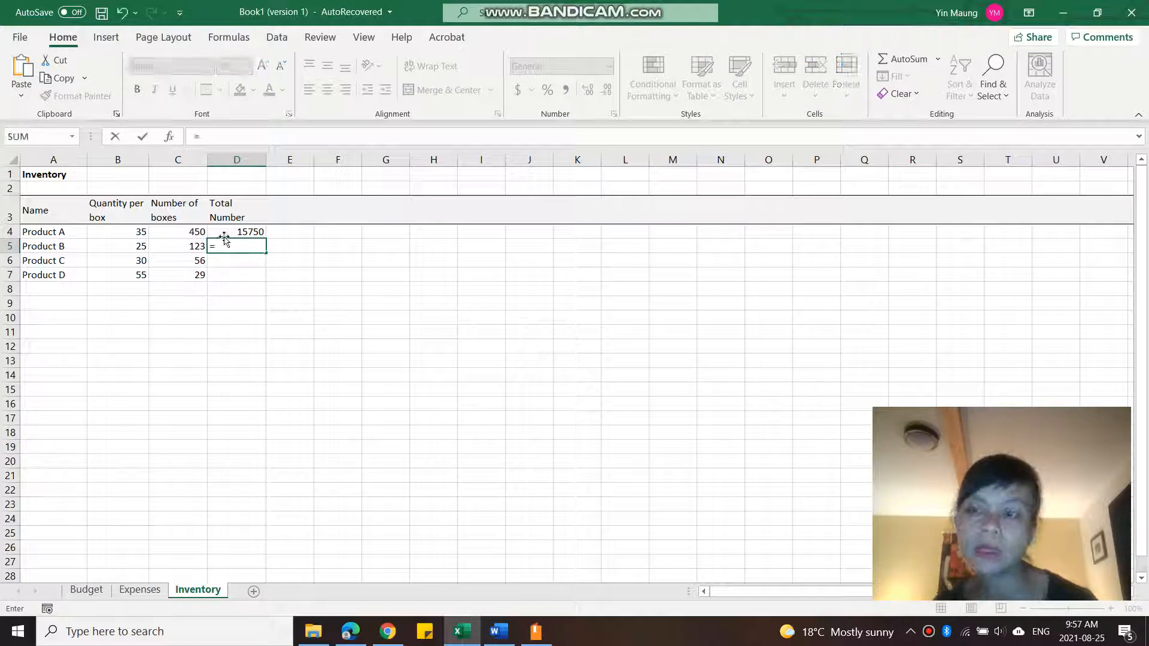
click(138, 245)
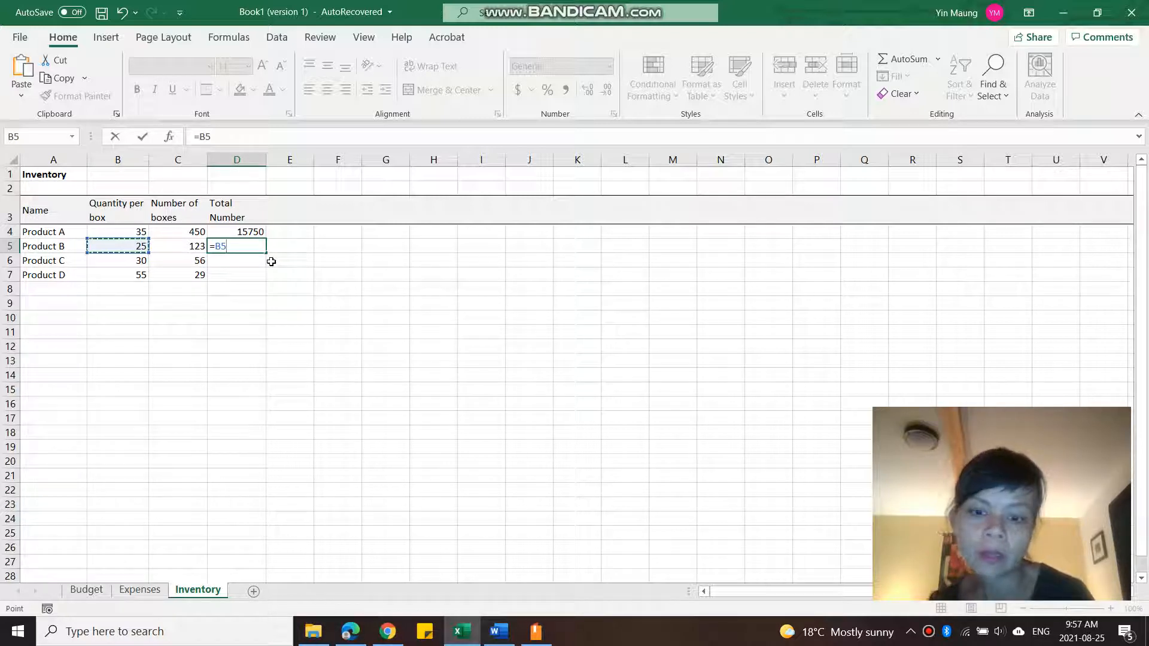
text(*)
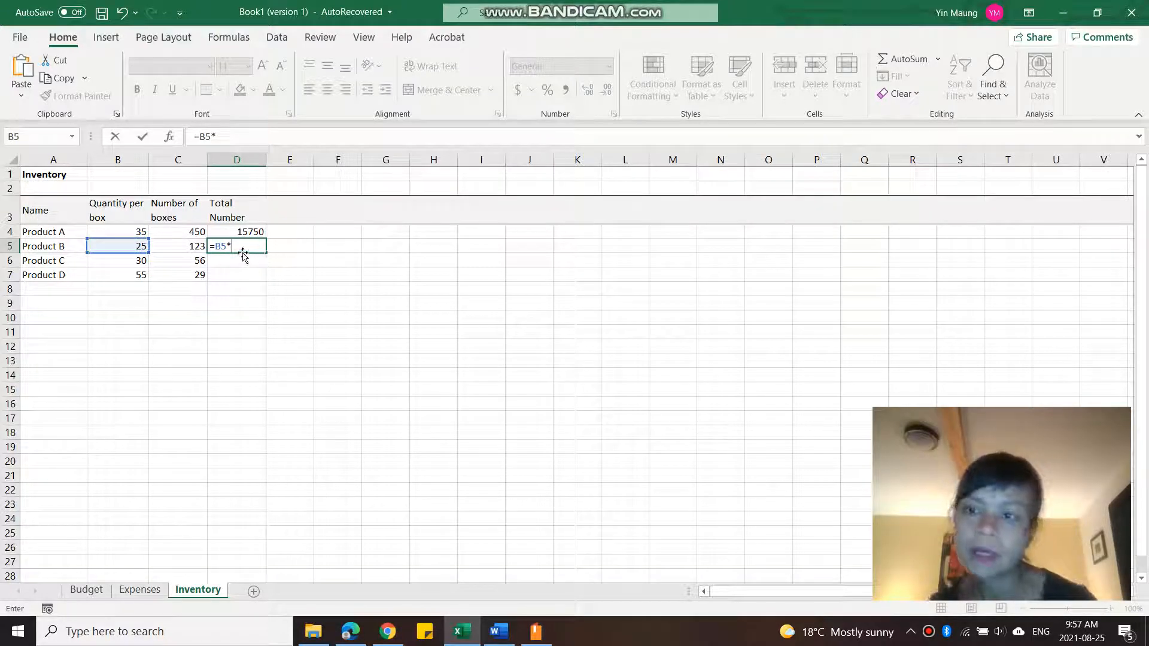
click(194, 247)
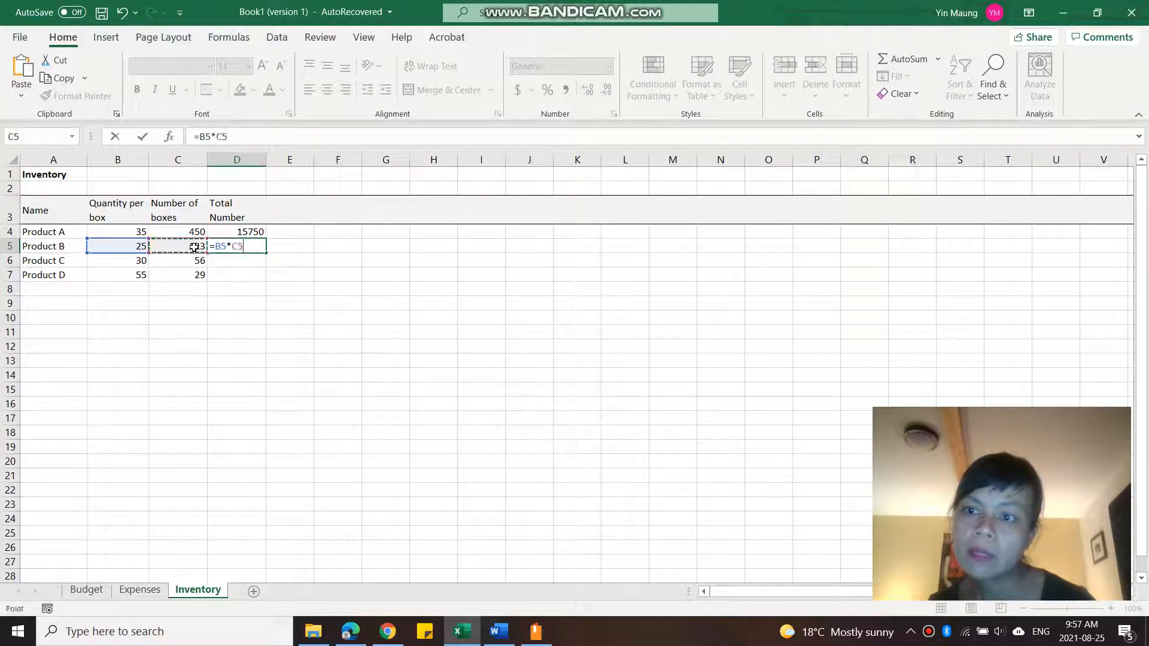
click(230, 262)
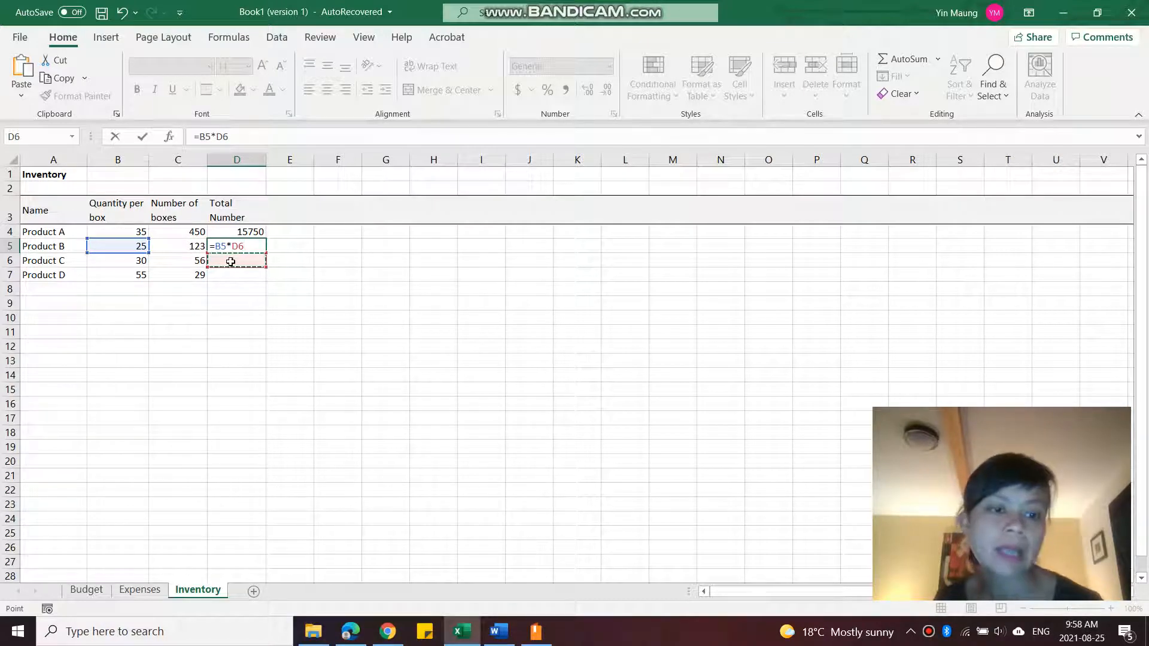
click(197, 246)
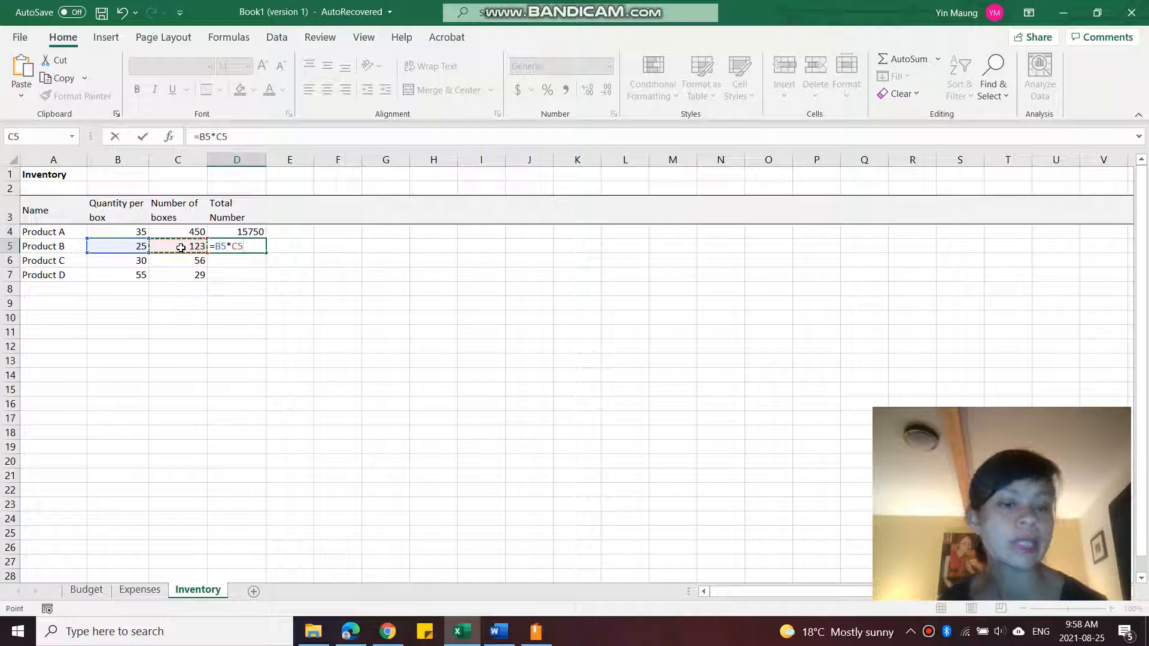
key(Return)
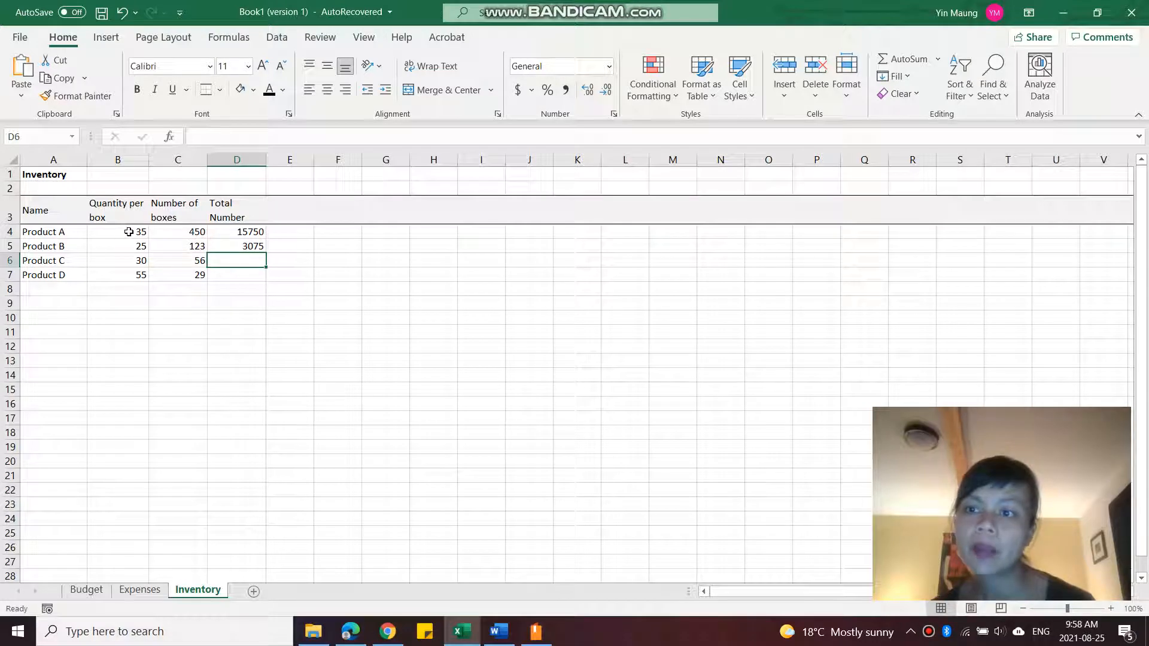
- Clear the formula from Product B's total cell, D5
click(261, 247)
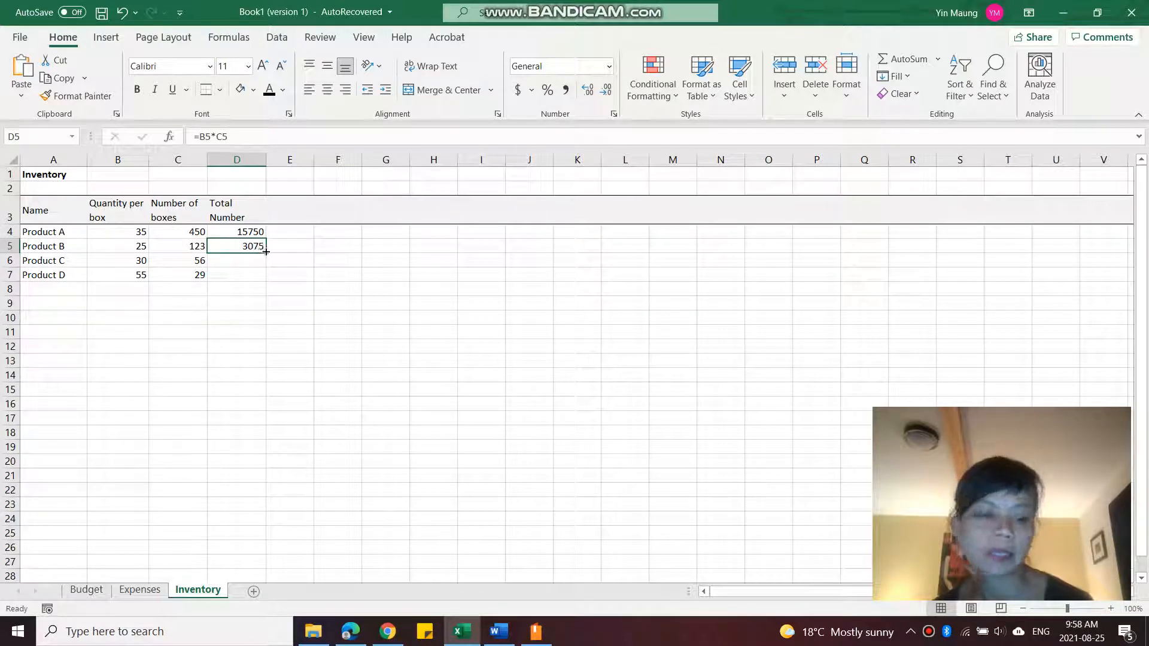
key(BackSpace)
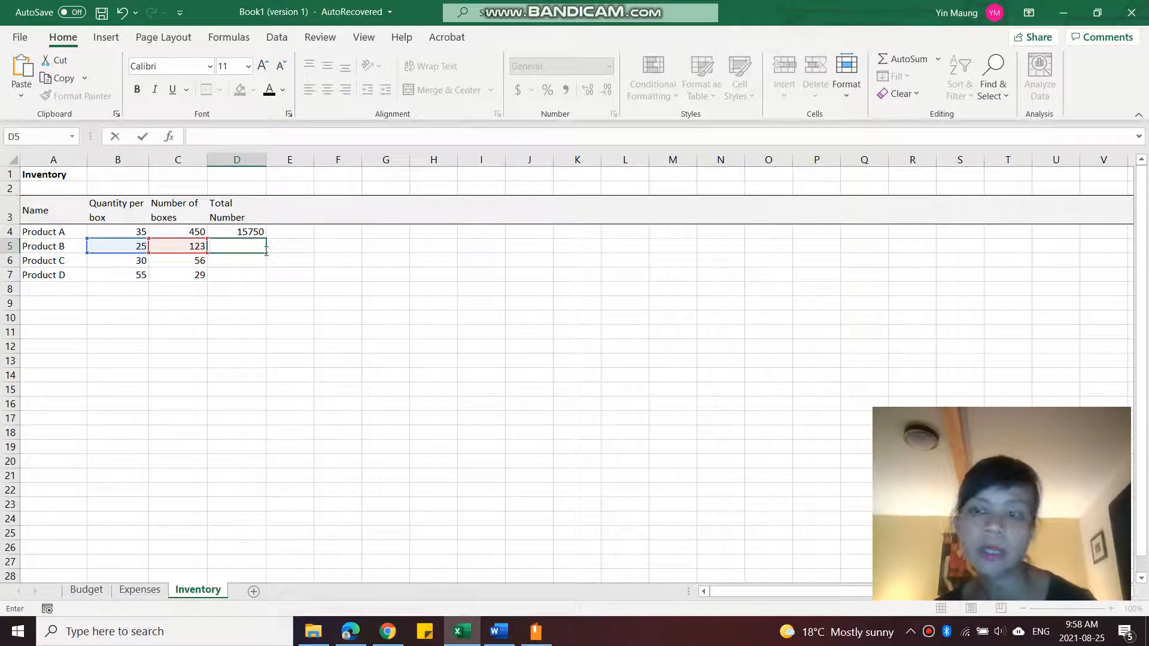
key(Return)
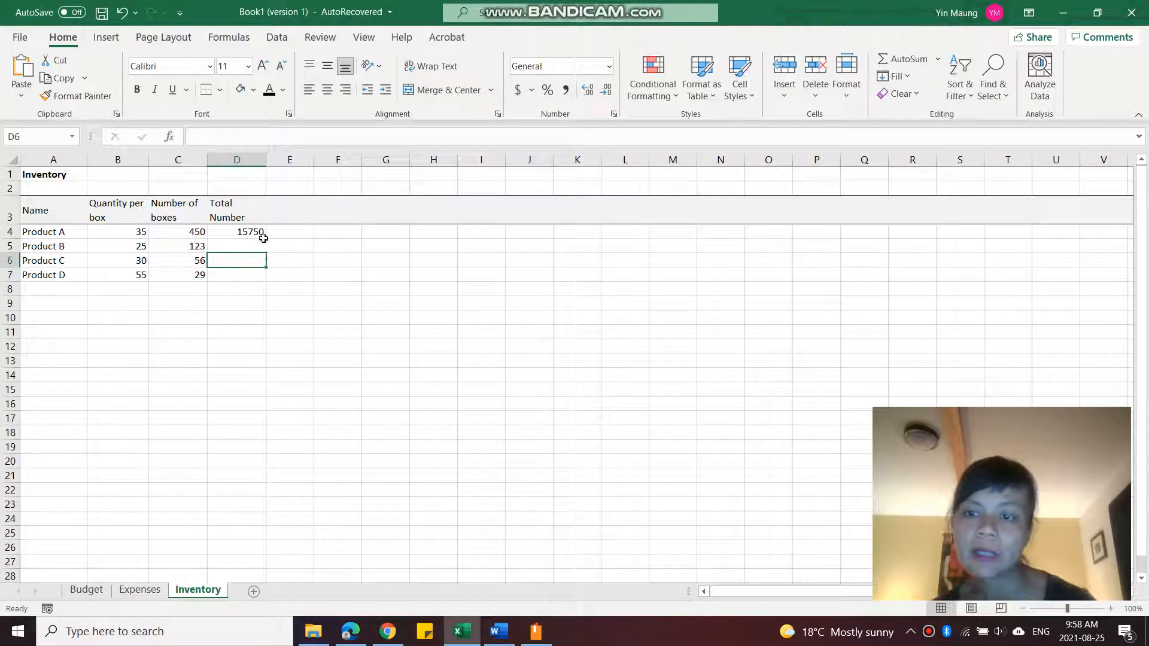
- Fill the total formula from D4 down through D7 for Products B, C and D
click(257, 234)
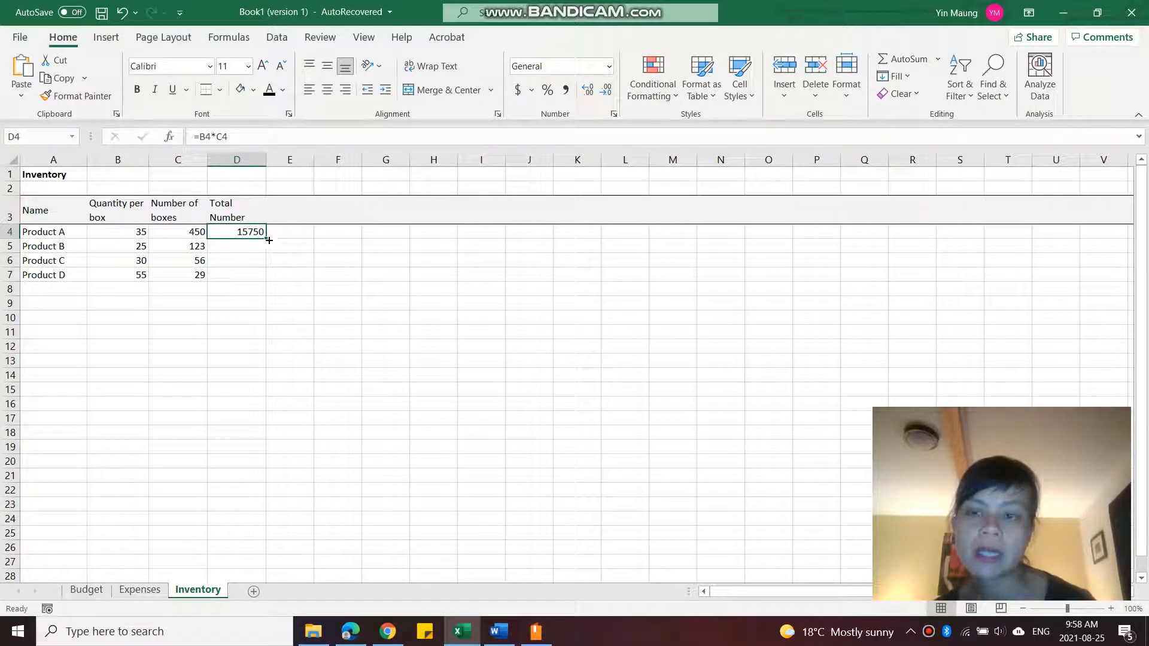
drag(266, 240, 266, 282)
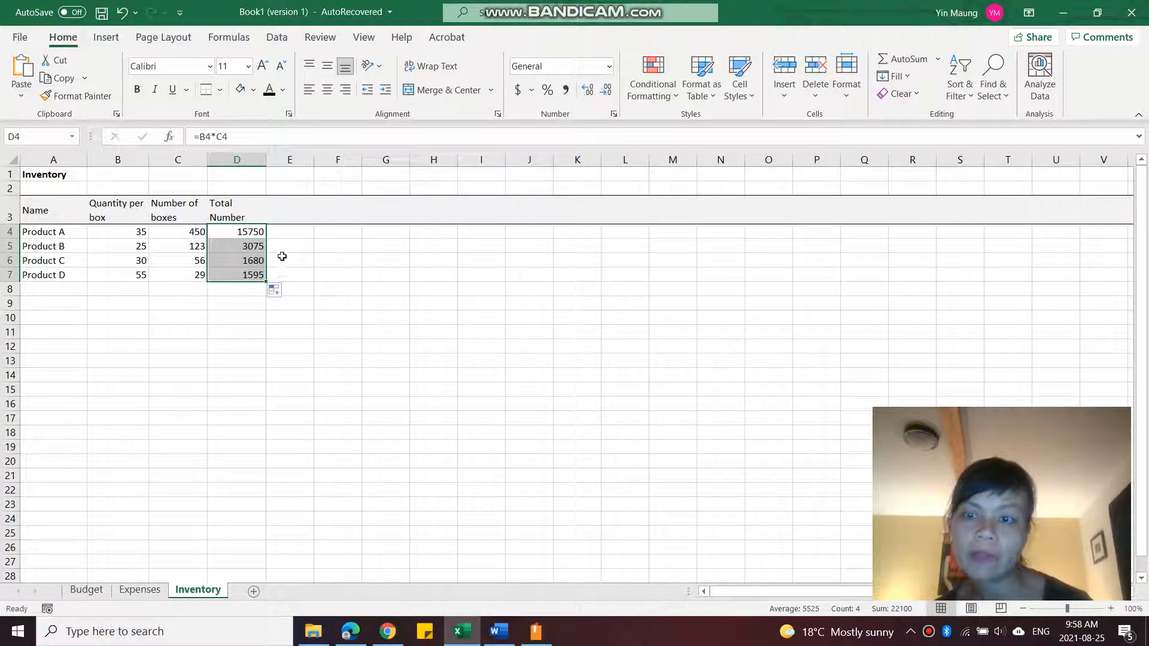
click(282, 256)
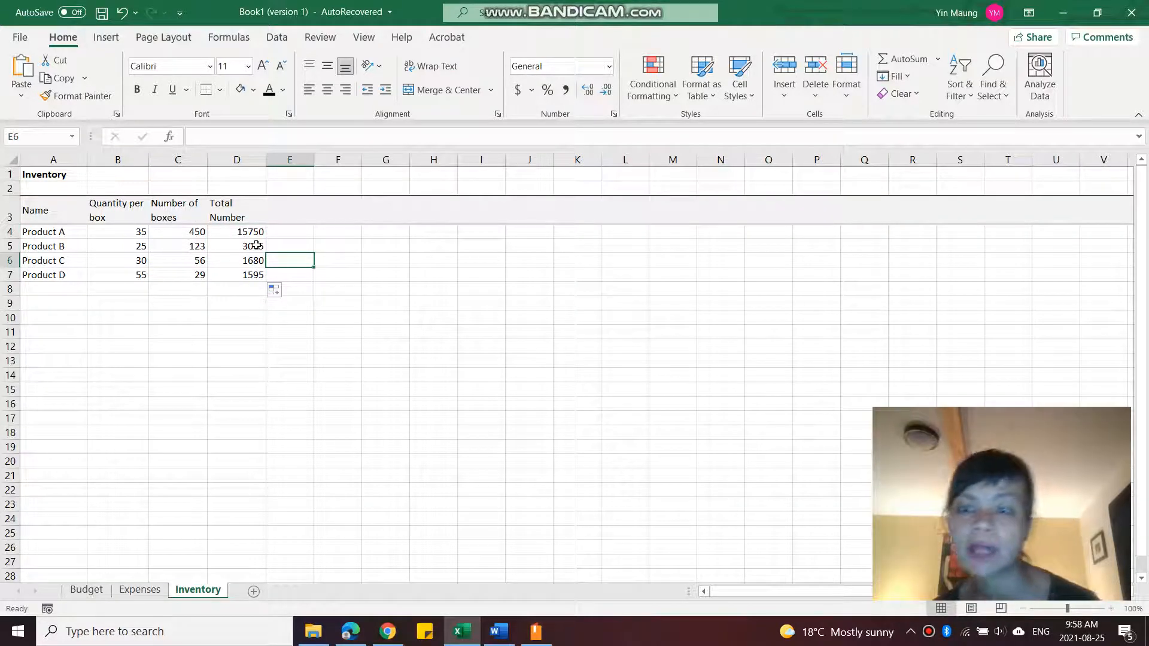
- Inspect the filled total formulas for Products B, C and D in D5, D6 and D7 and the cells they reference
click(257, 245)
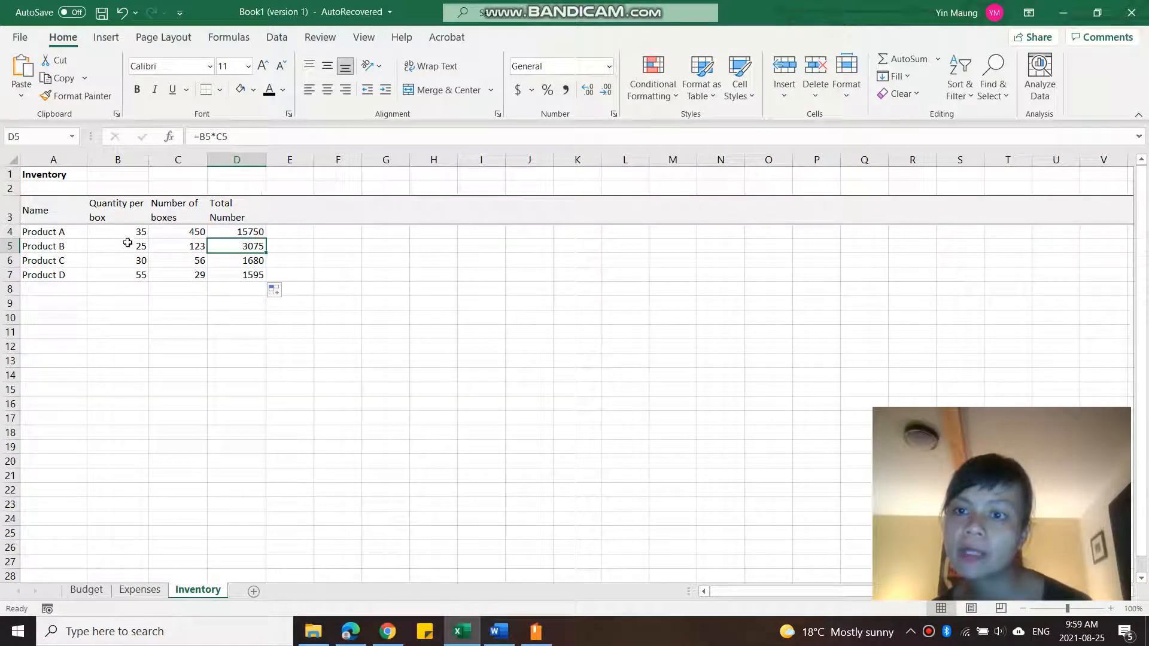
double_click(246, 245)
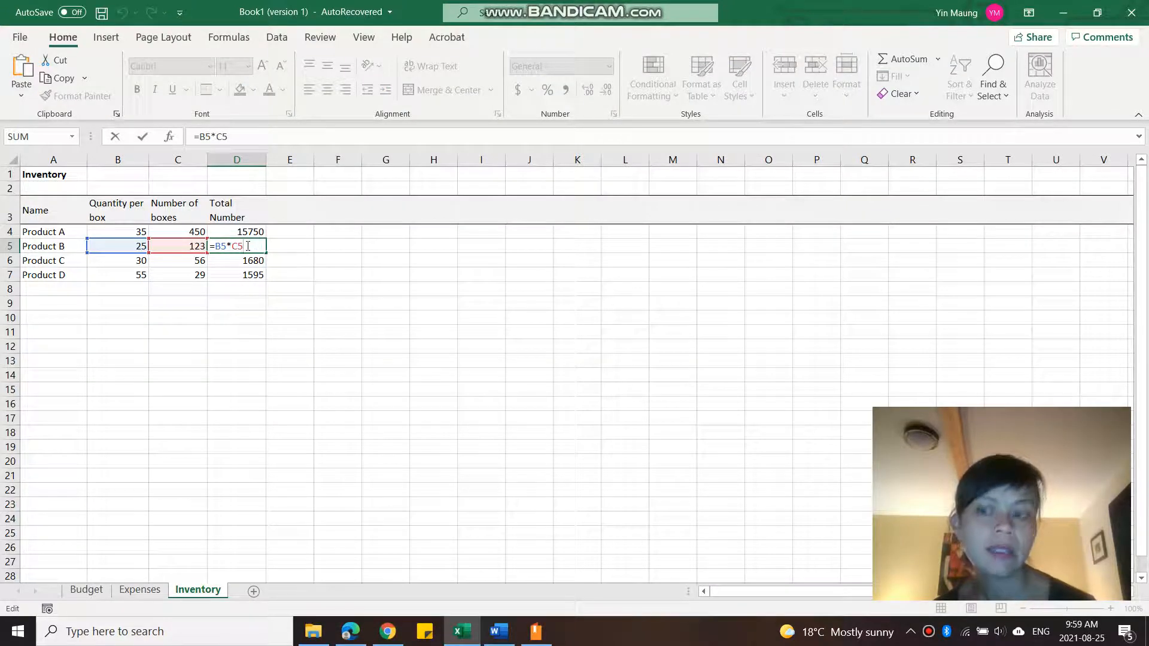
key(Return)
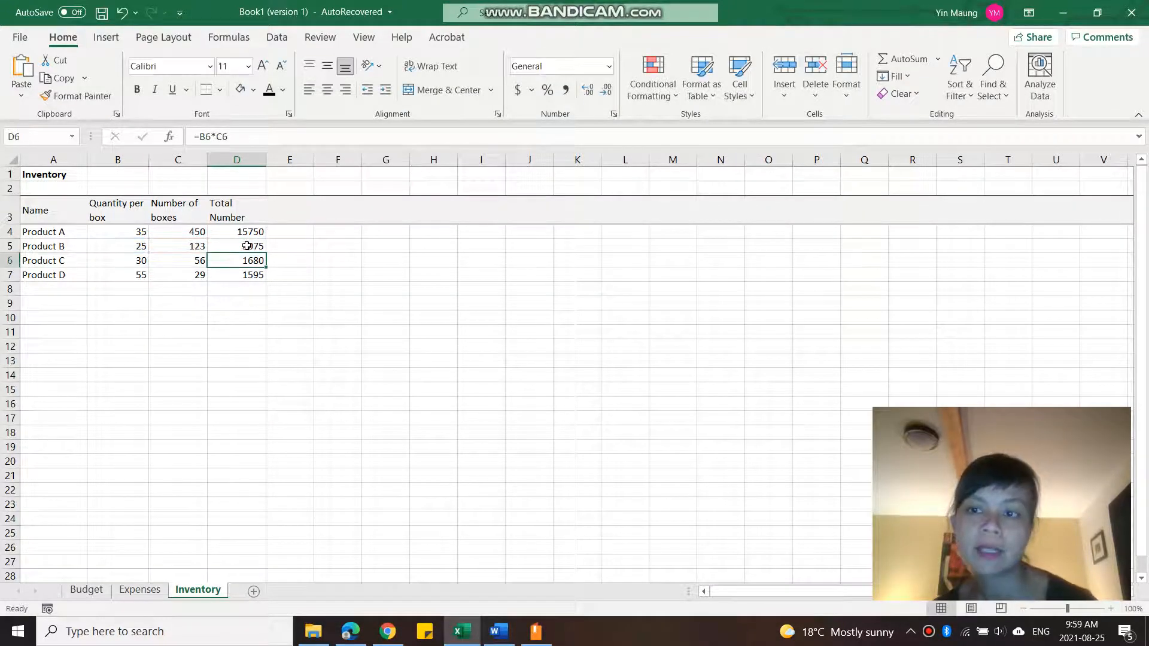
double_click(257, 261)
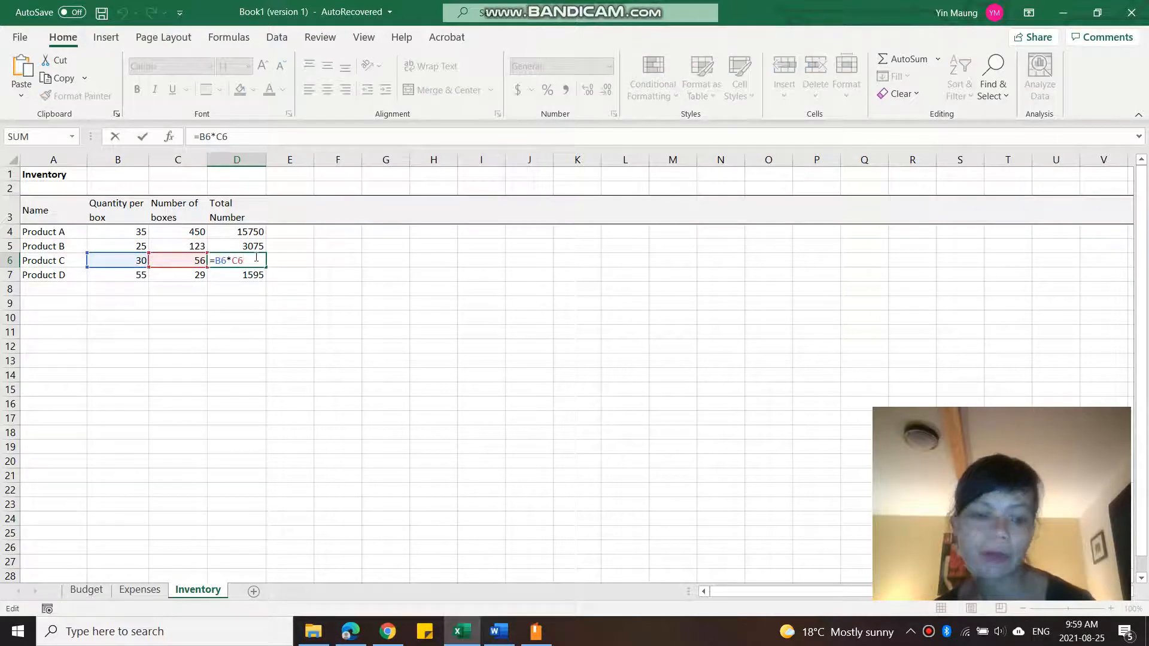
key(Return)
double_click(249, 277)
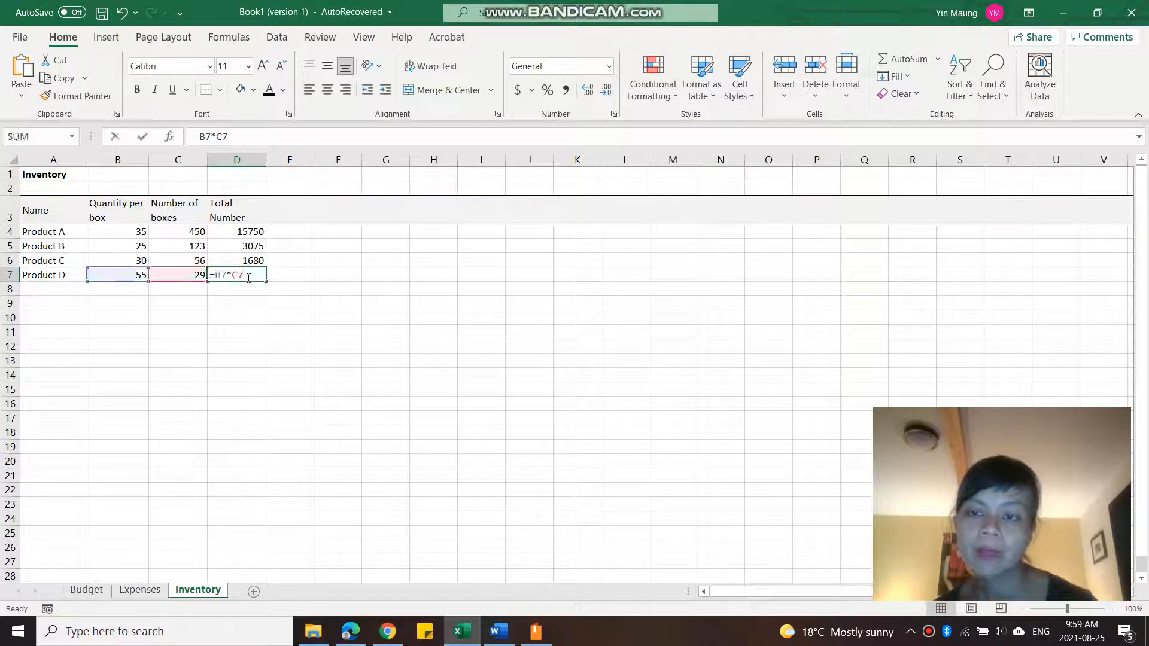
key(Return)
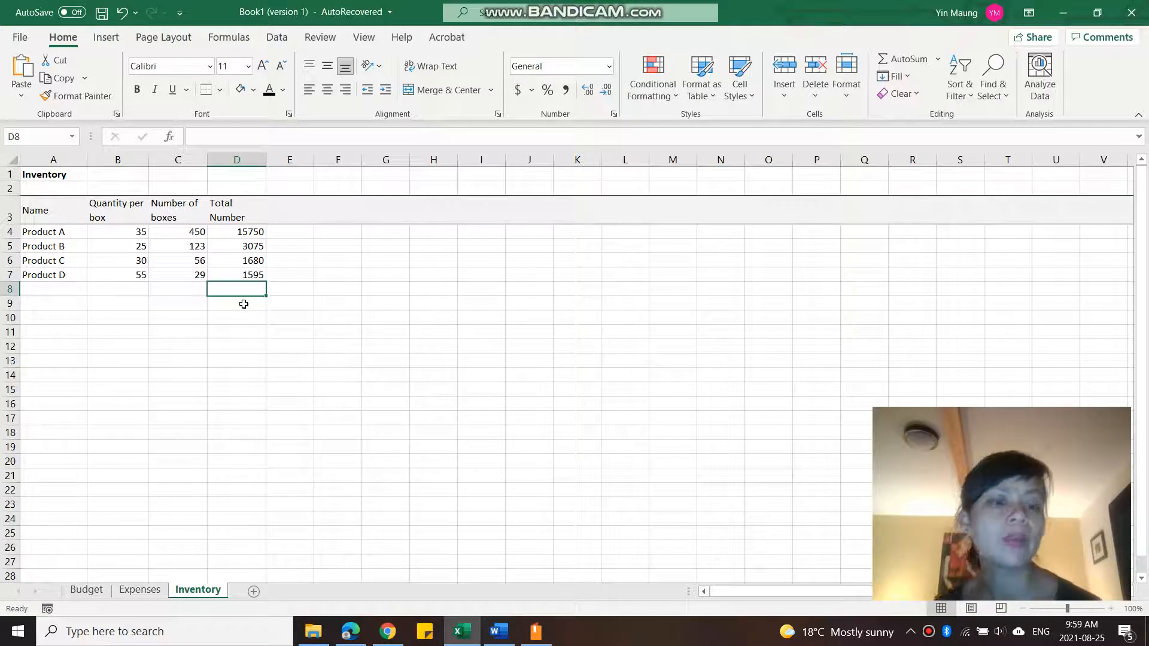
- Enter the label TOTAL in C9 below the Number of boxes column
click(190, 304)
text(TO)
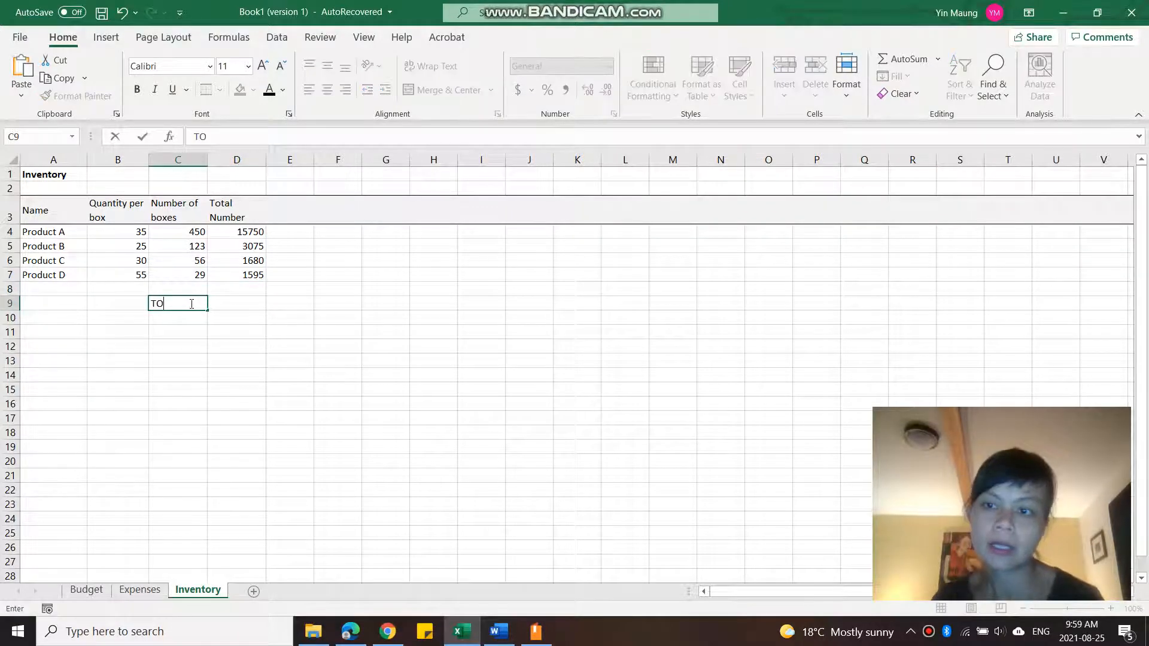
text(TAL)
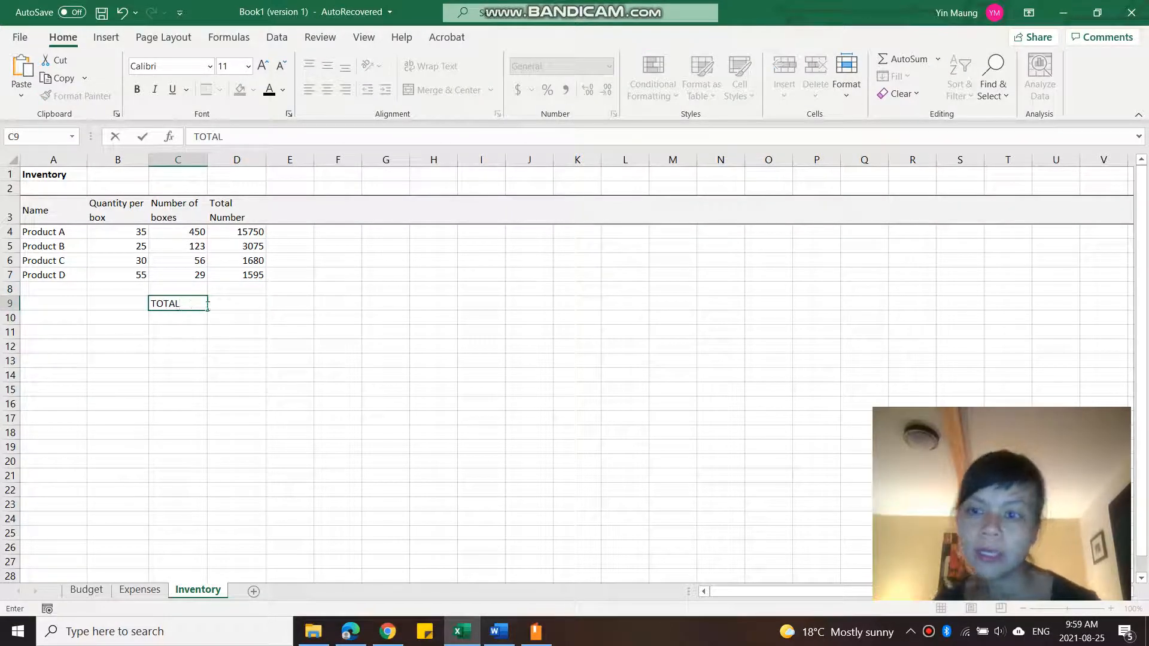
click(237, 306)
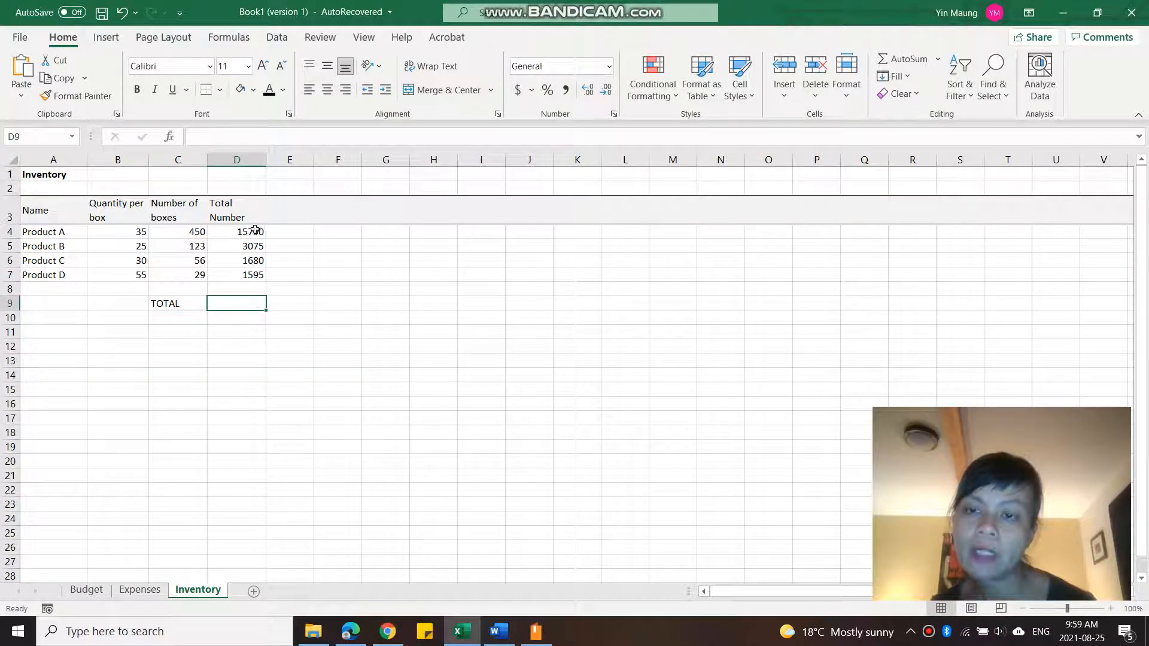
drag(256, 231, 264, 274)
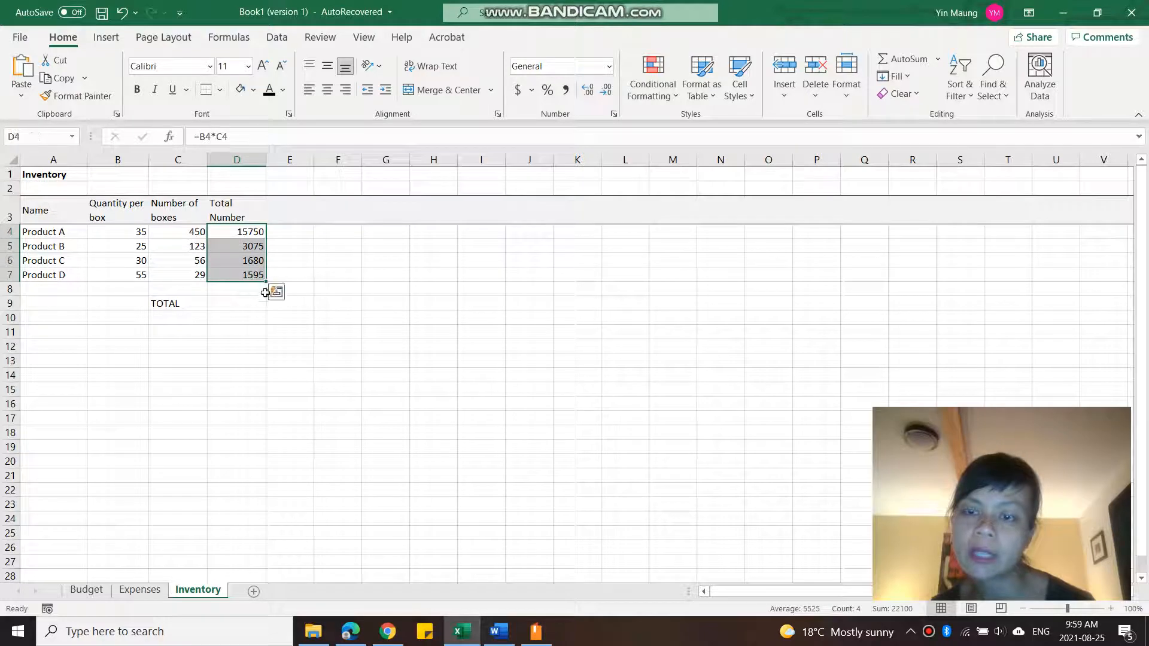
click(259, 301)
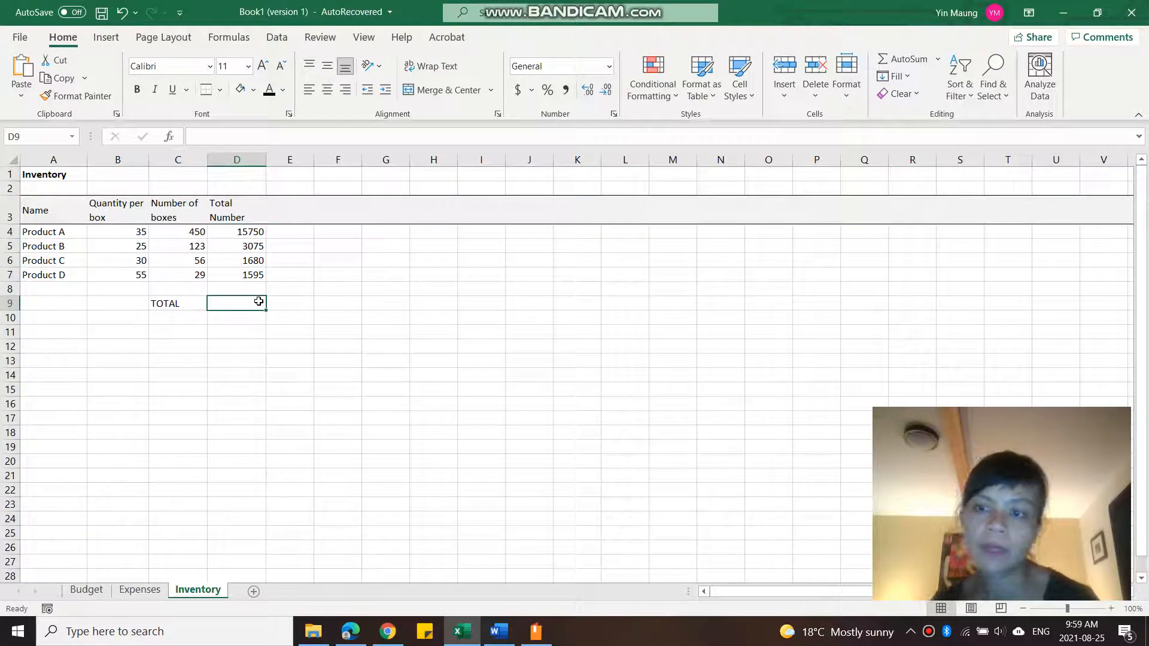
text(=)
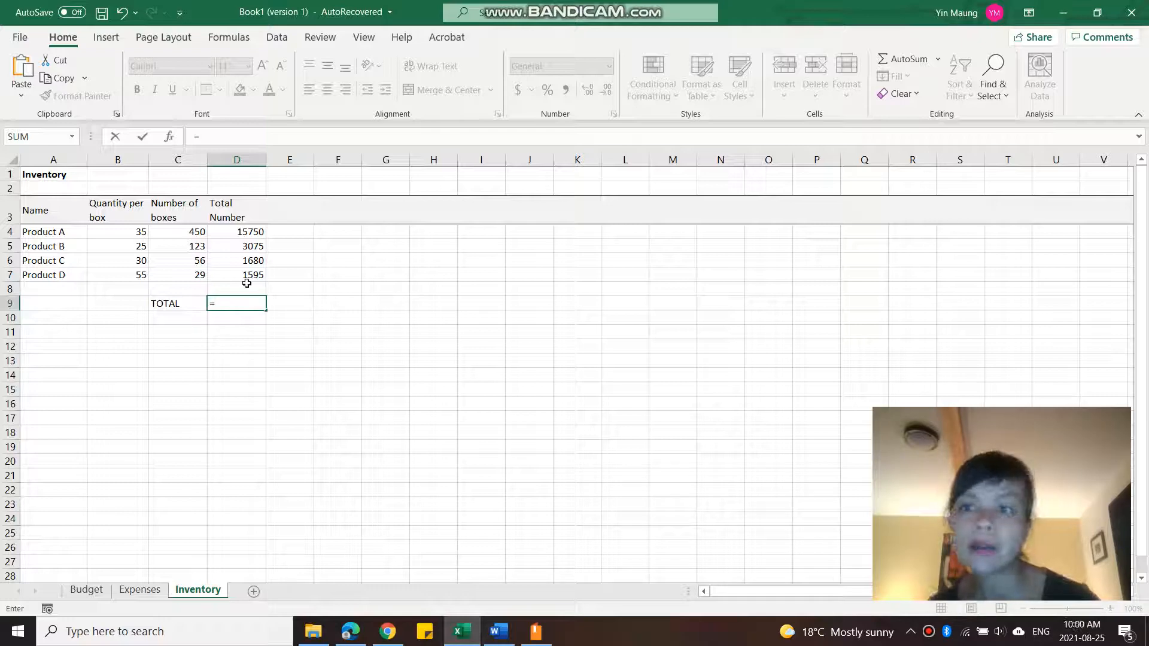
text(sum)
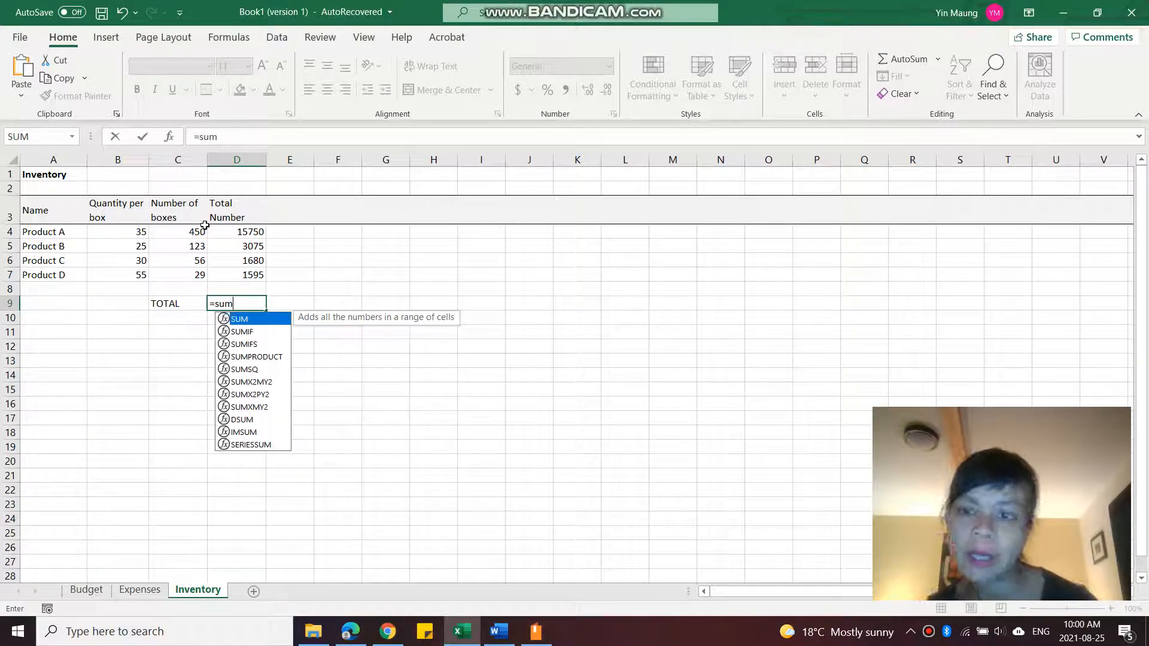
drag(252, 235, 258, 275)
key(ctrl+z)
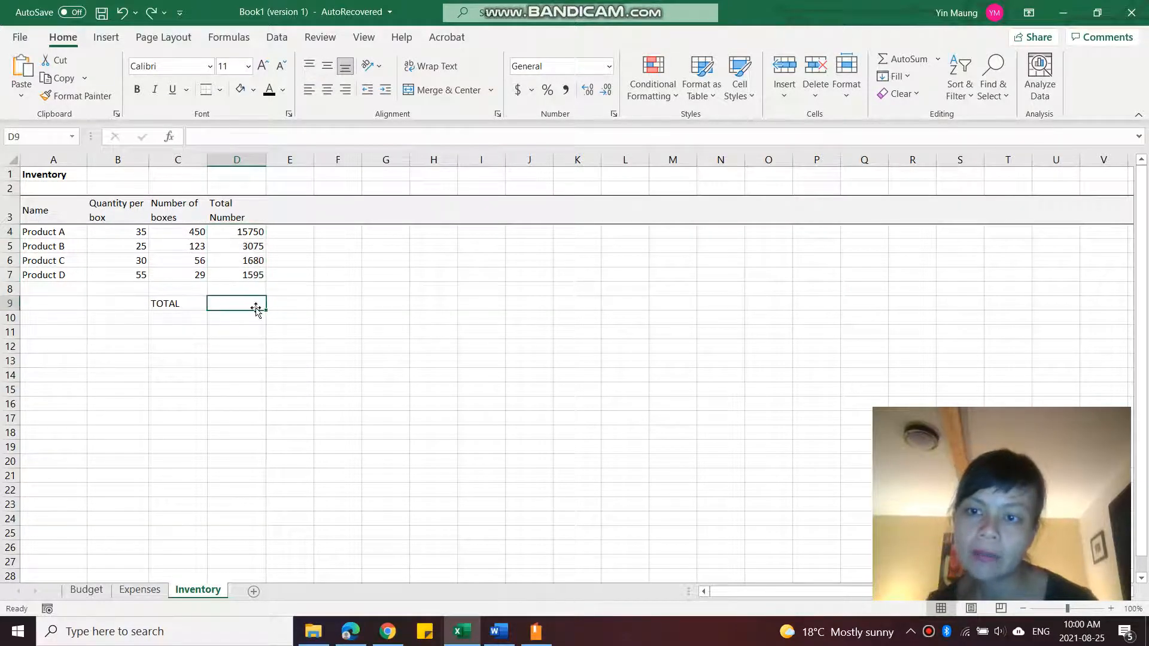
- Enter the formula =SUM(D4:D7) in D9 to add up all products' total numbers
double_click(253, 306)
text(=su)
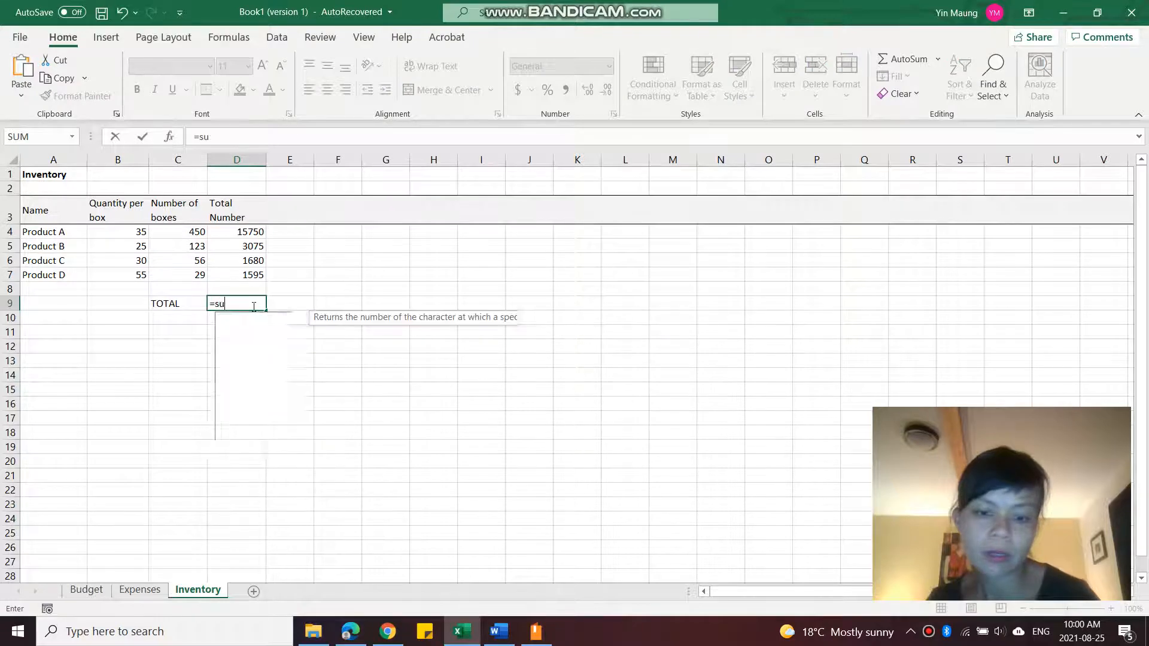
text(m()
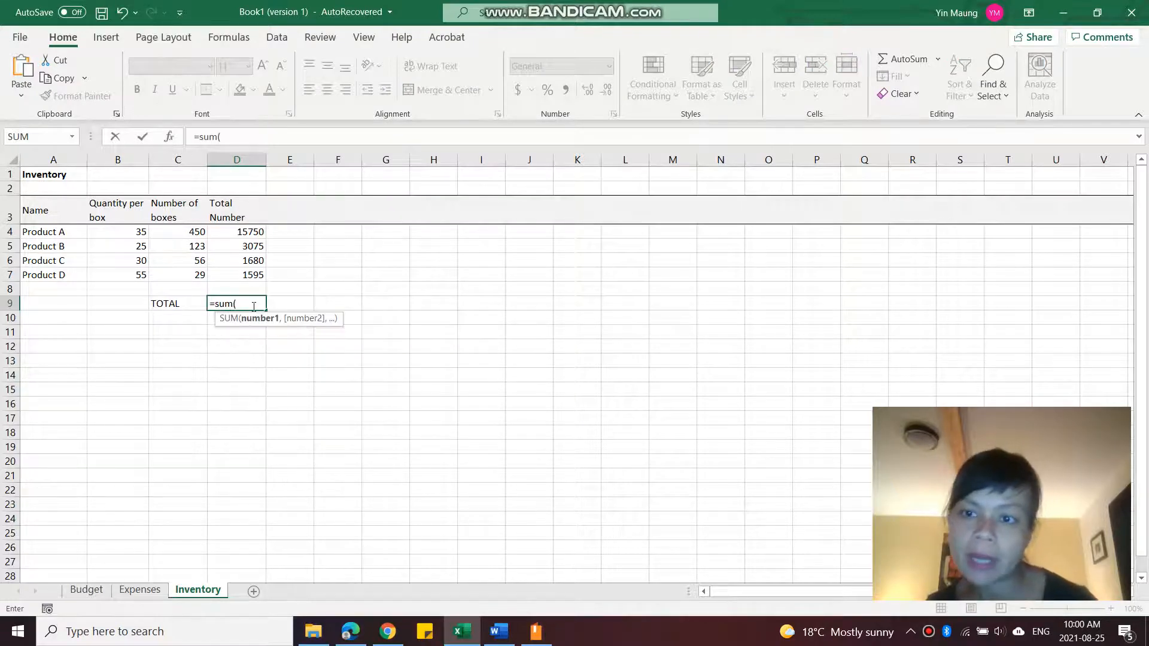
click(249, 237)
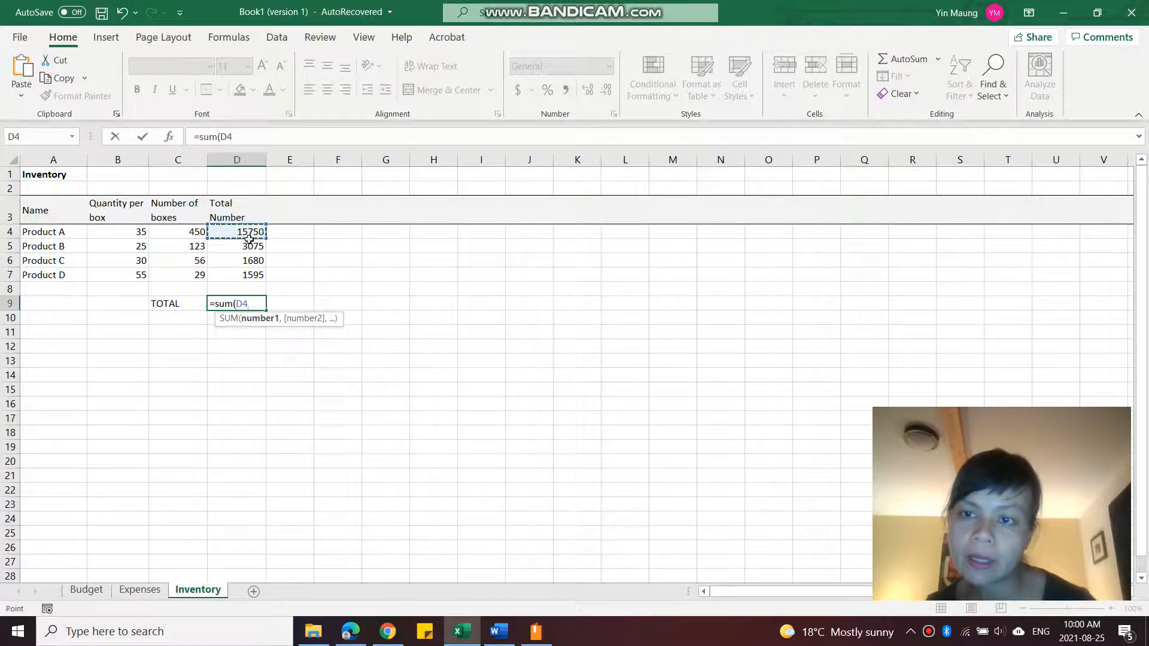
drag(249, 236, 258, 271)
text())
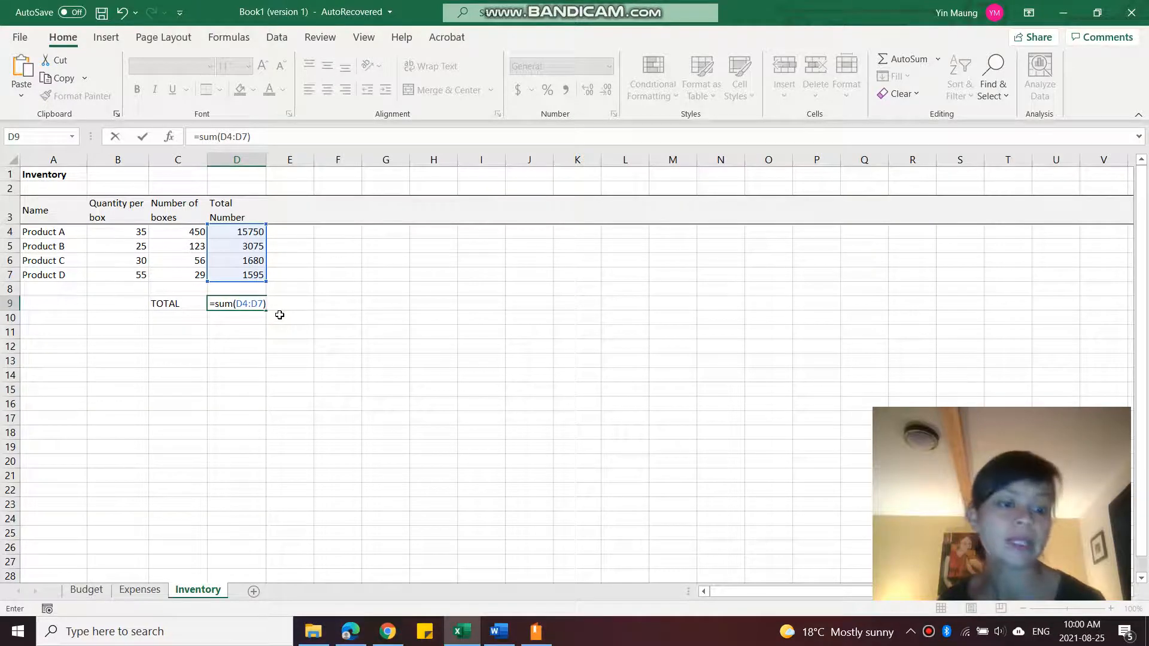
key(Return)
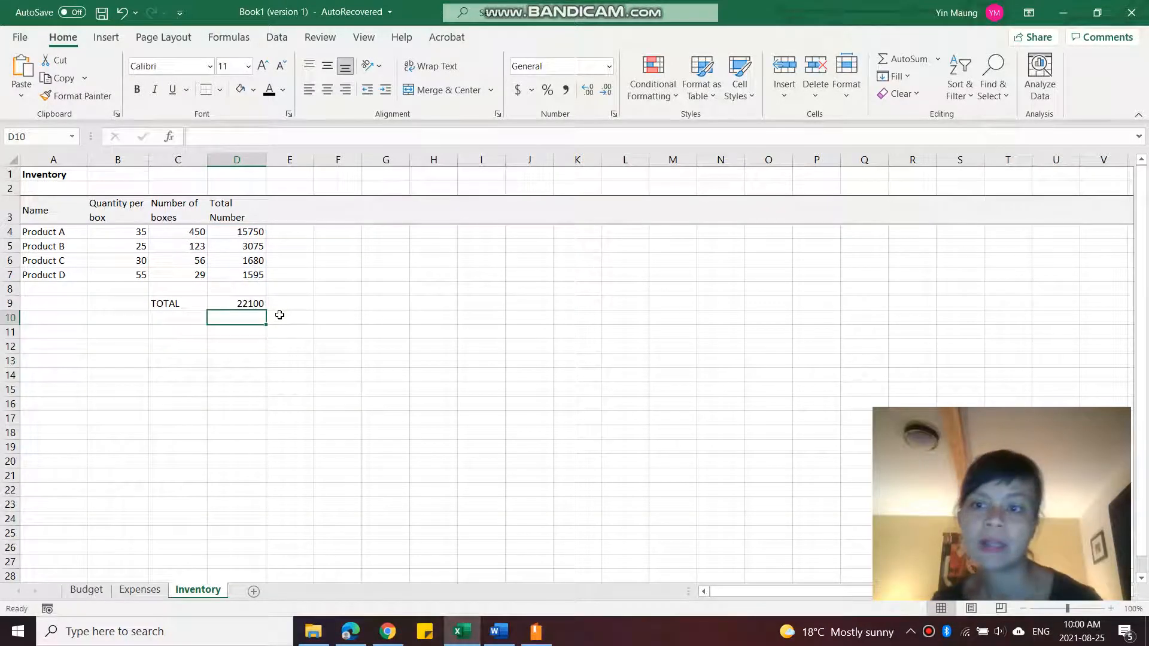
- Review the SUM formula in the grand total cell, D9, and clear it
click(240, 305)
double_click(240, 305)
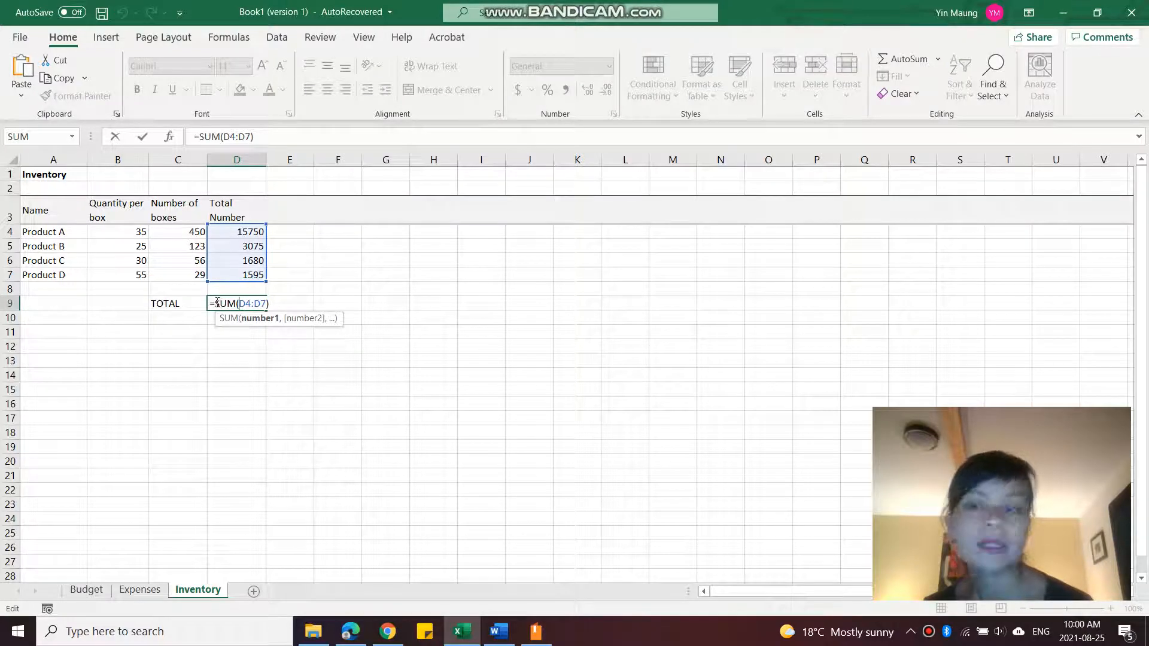
drag(239, 303, 269, 306)
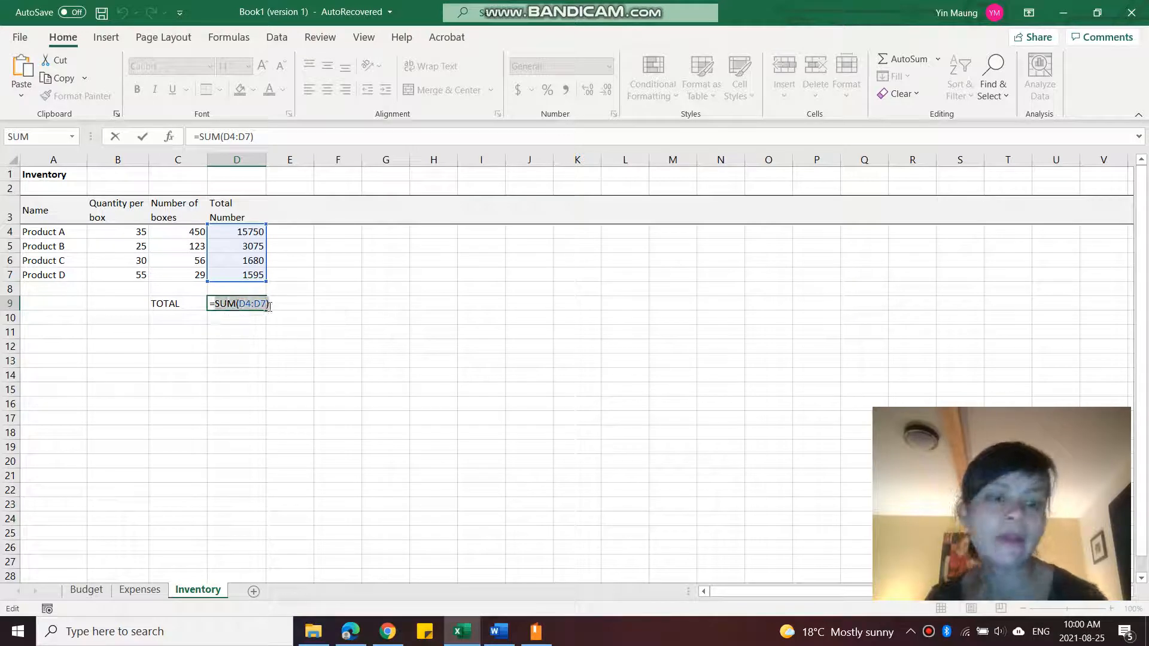
key(Escape)
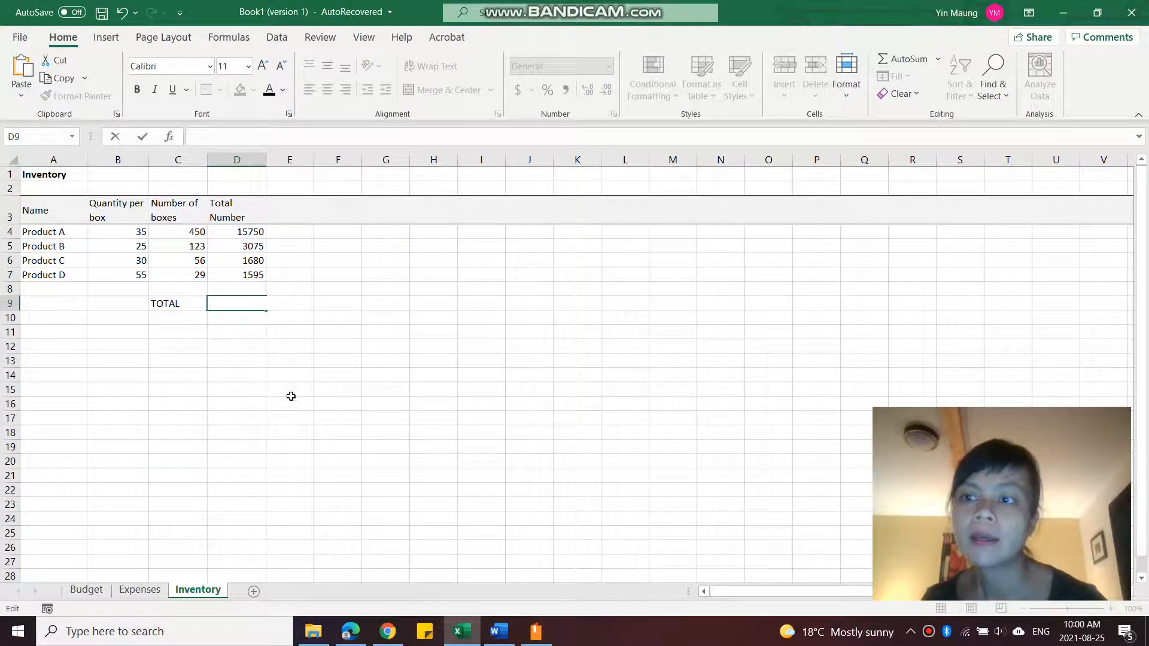
- Insert the SUM function in D9 through its function arguments, with Number1 set to the range D4:D7
text(=)
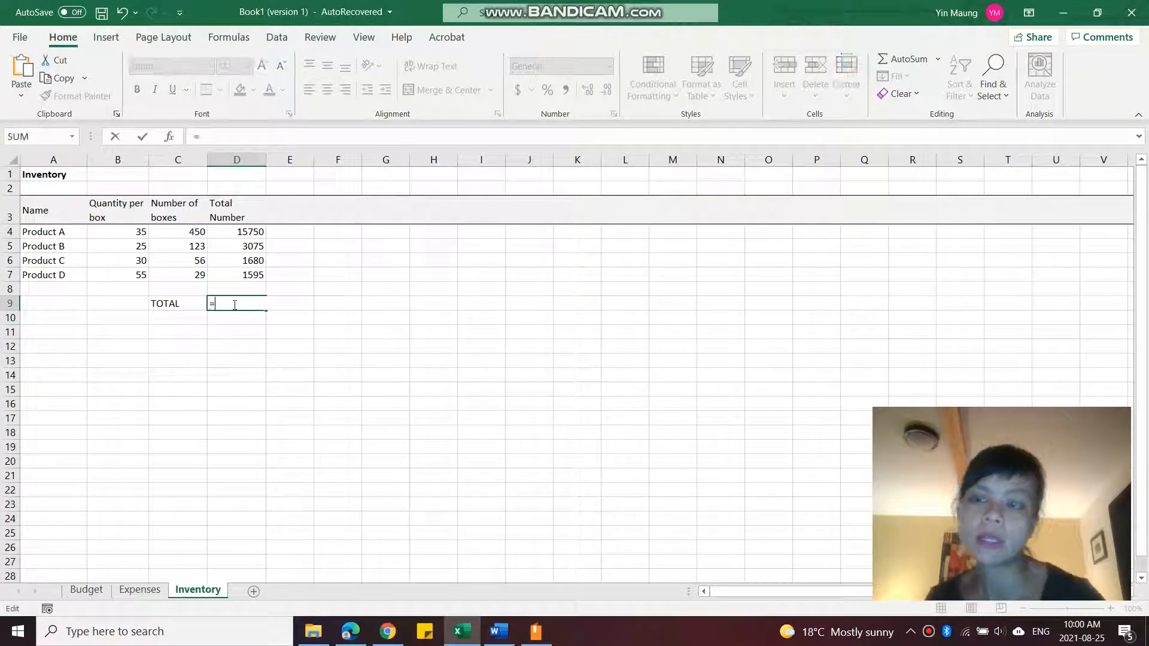
click(60, 136)
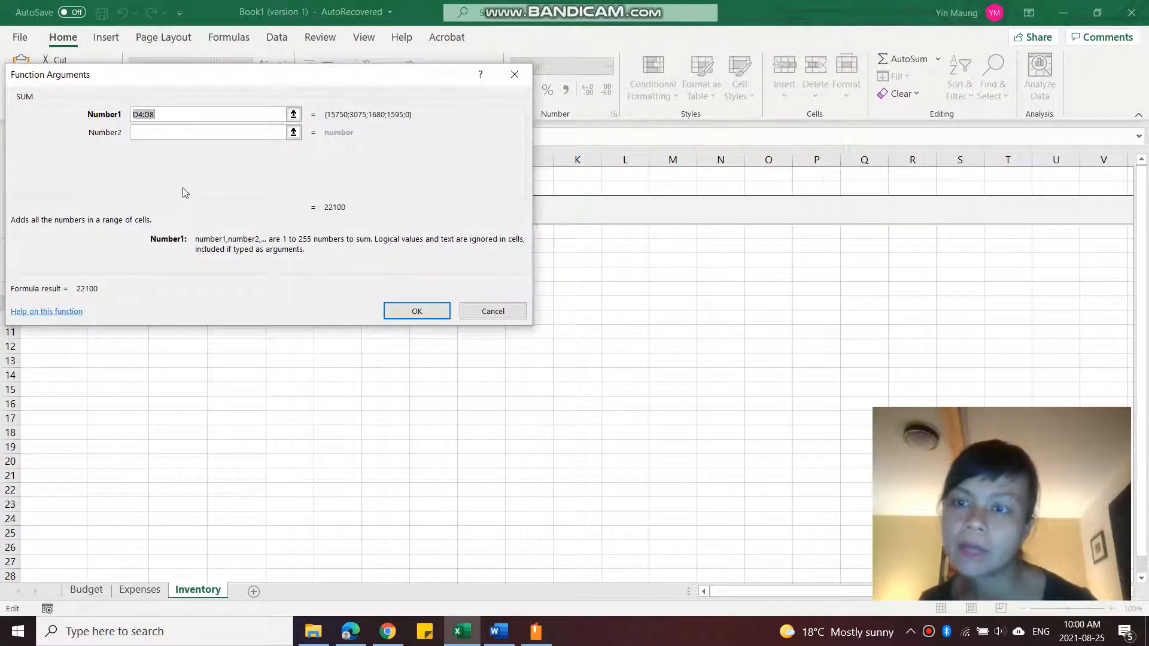
drag(290, 79, 754, 74)
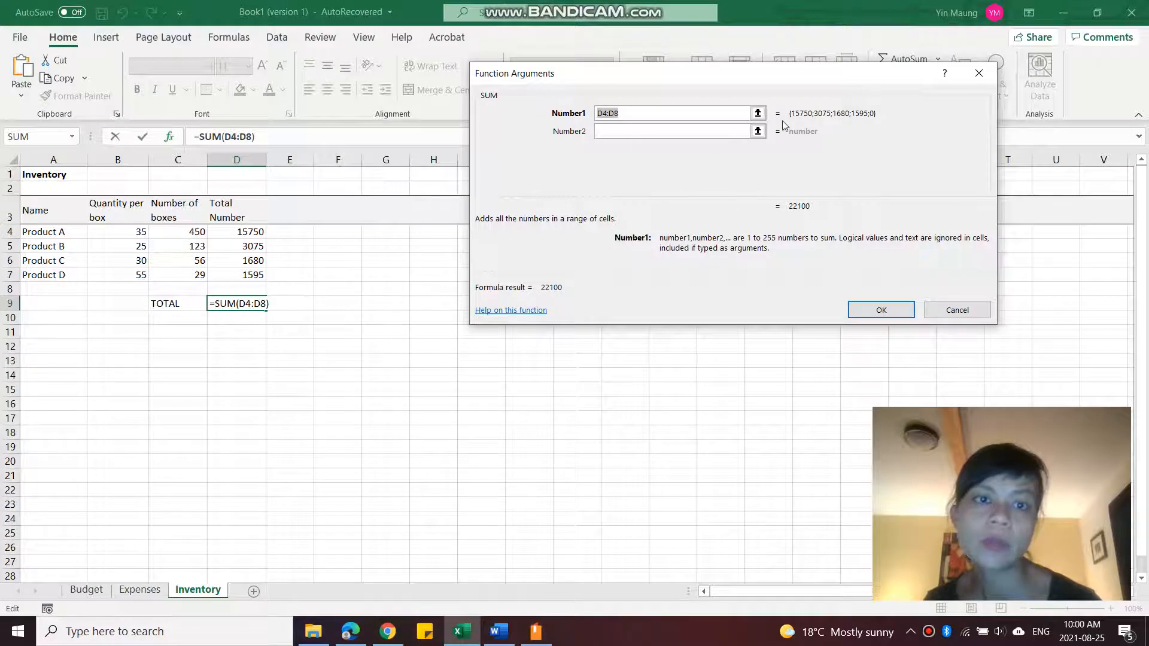
click(757, 113)
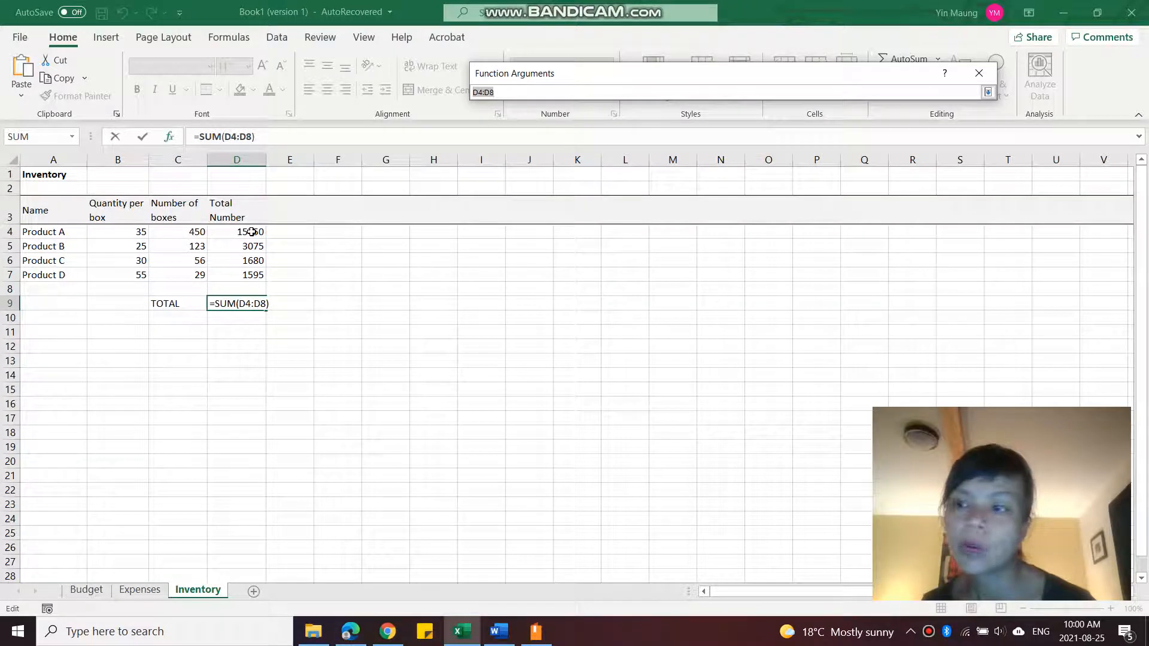
drag(251, 232, 254, 277)
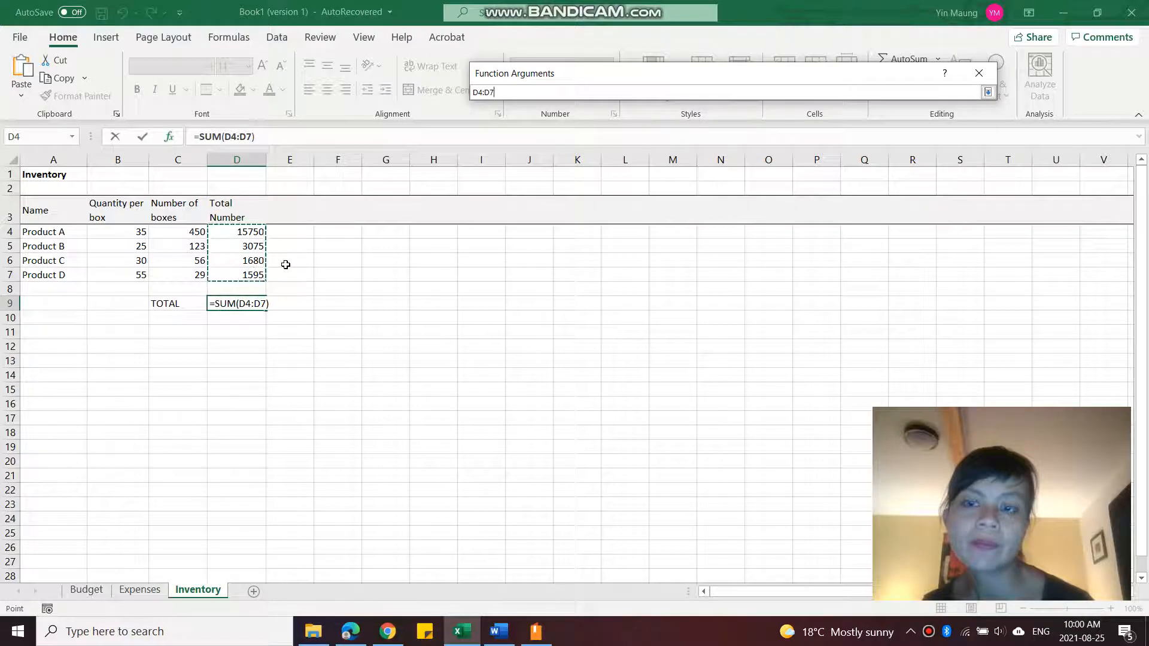
key(Return)
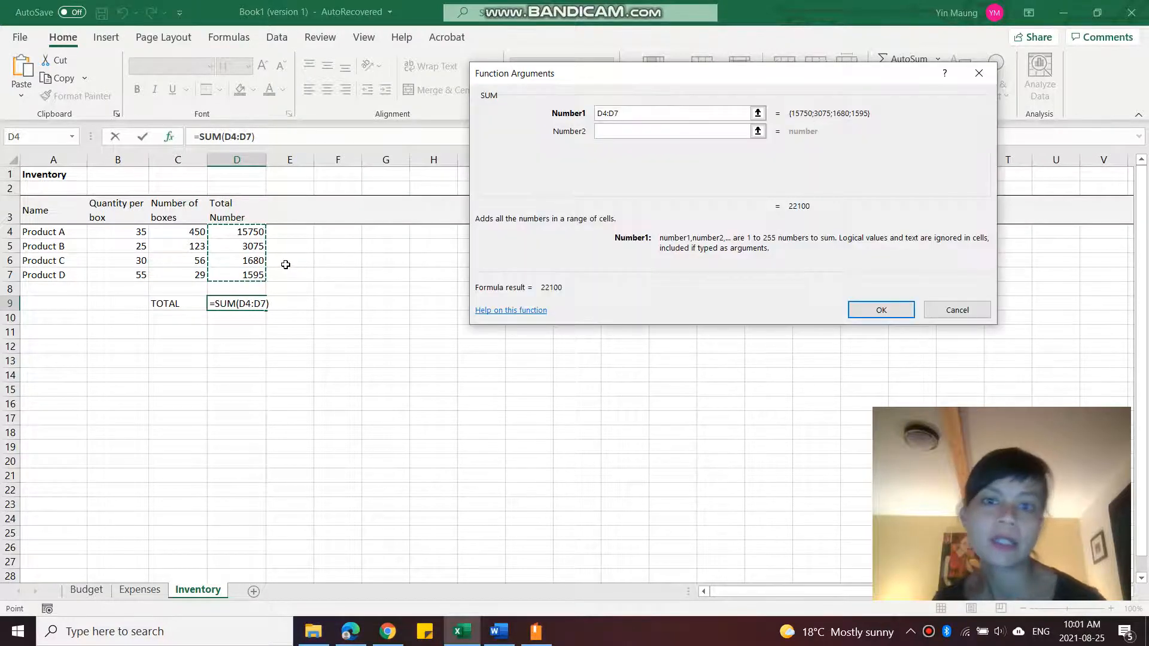
click(882, 310)
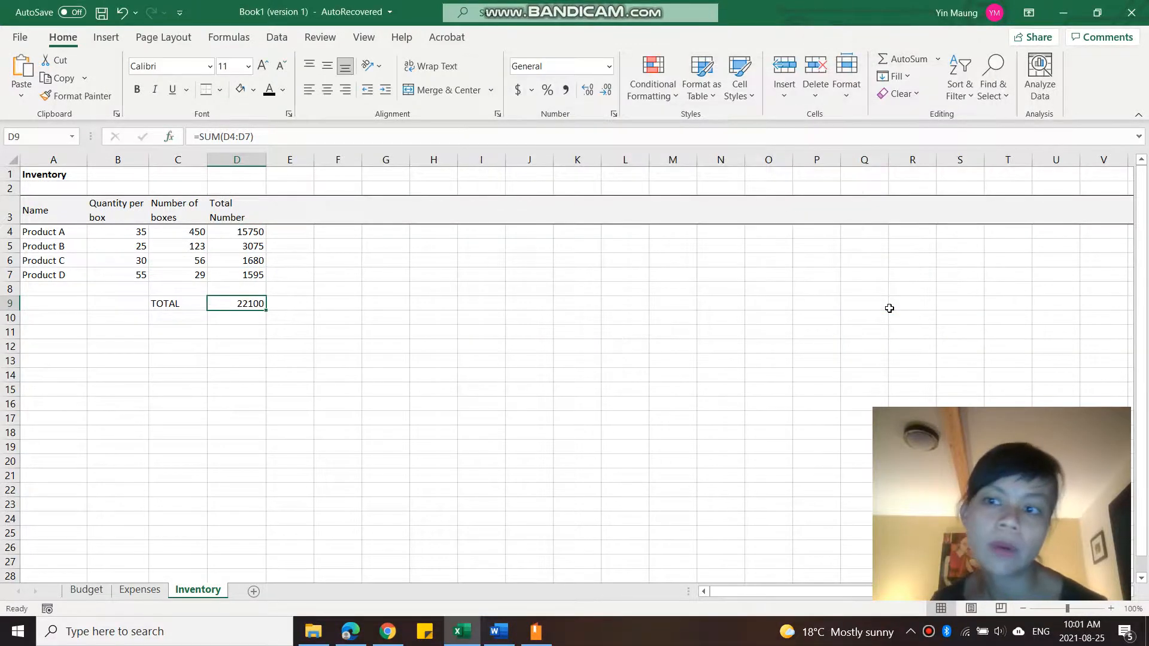
- Inspect the SUM formula behind the grand total in D9, including its function arguments and referenced range
double_click(244, 303)
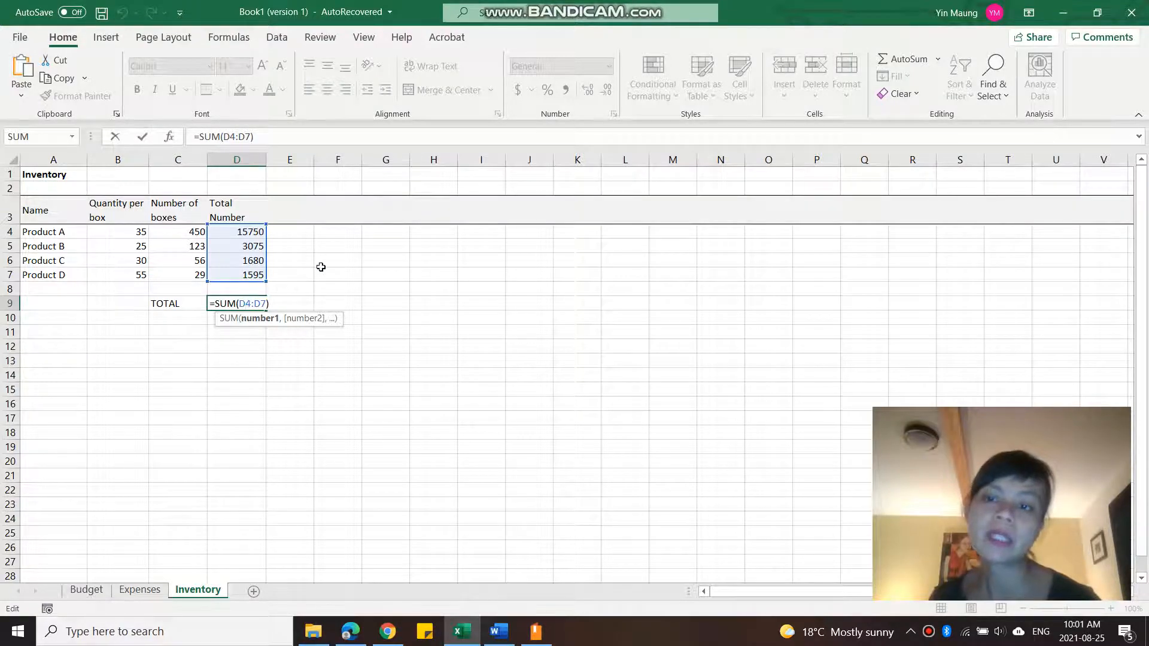
key(Return)
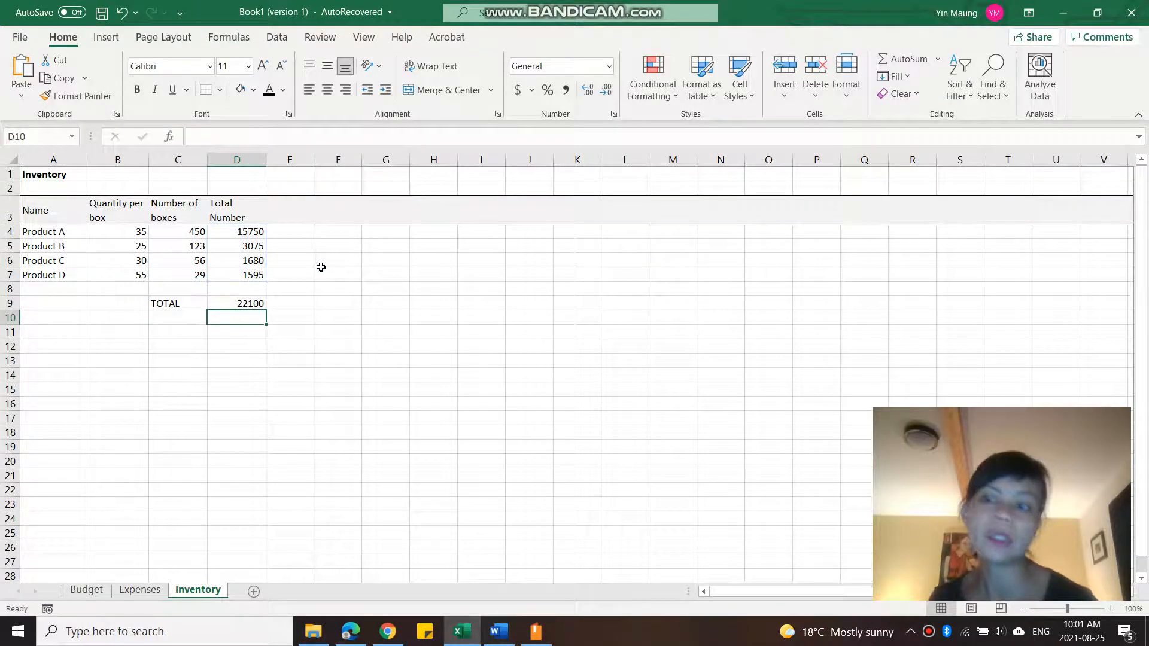
click(73, 138)
click(403, 302)
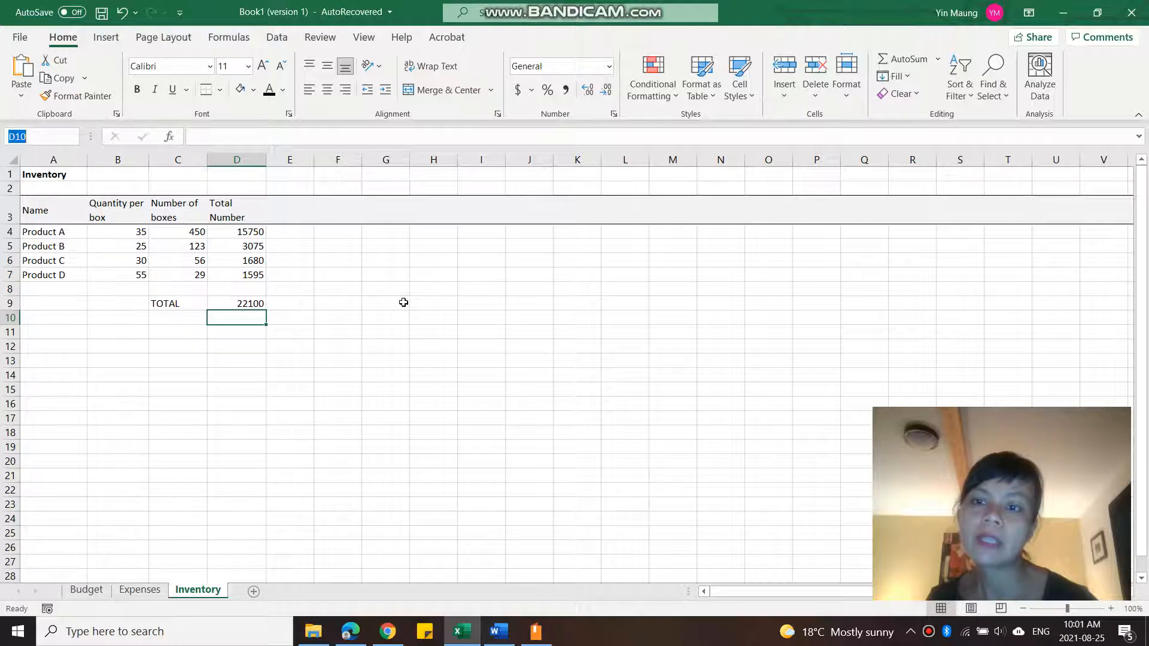
click(263, 302)
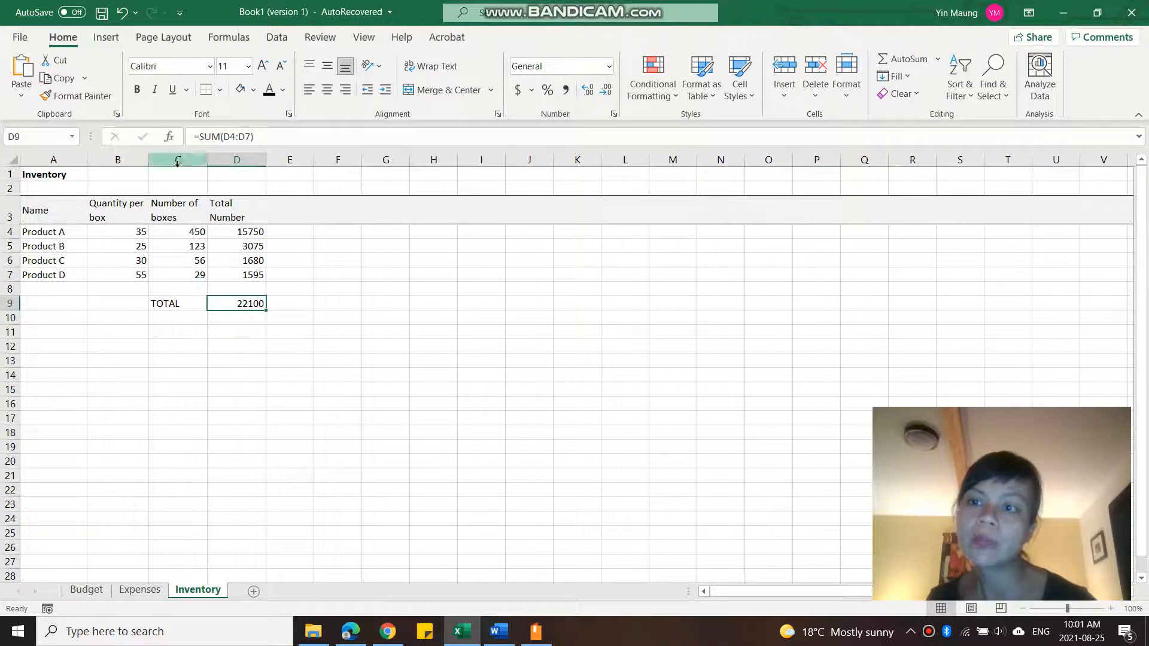
click(171, 141)
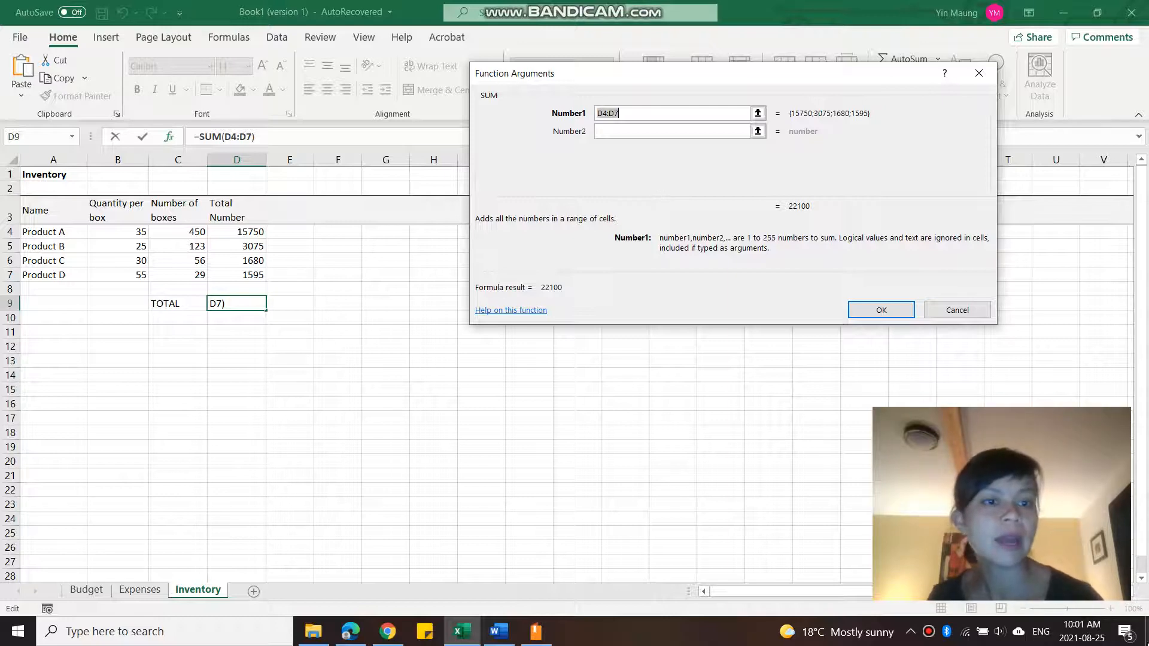
click(968, 312)
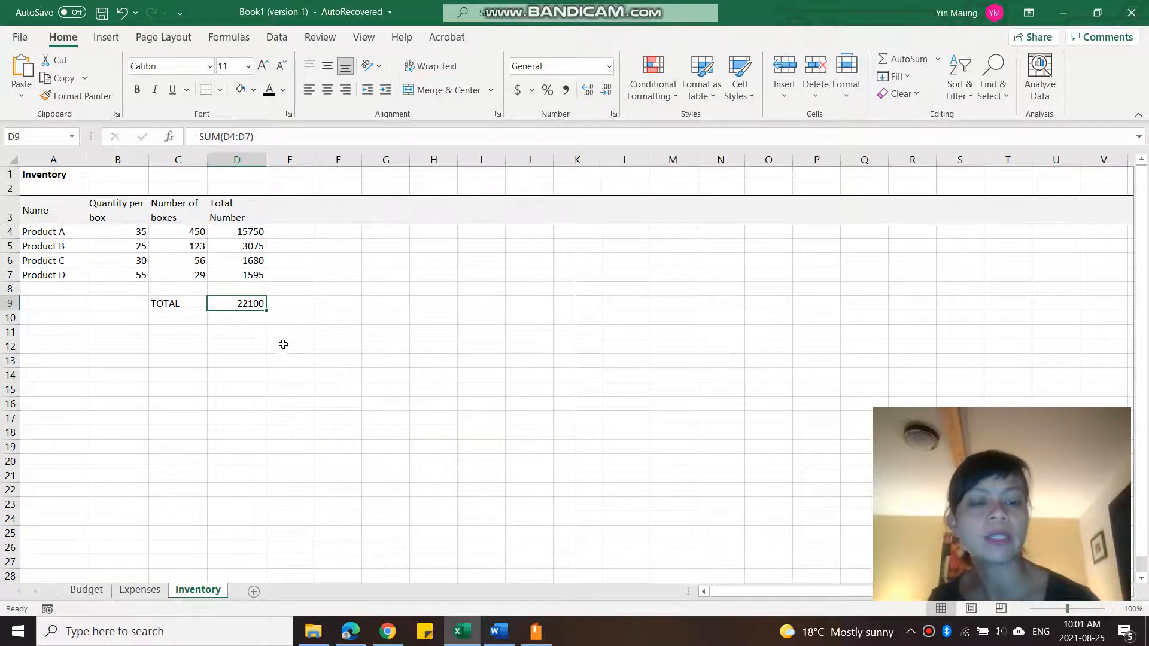
click(273, 139)
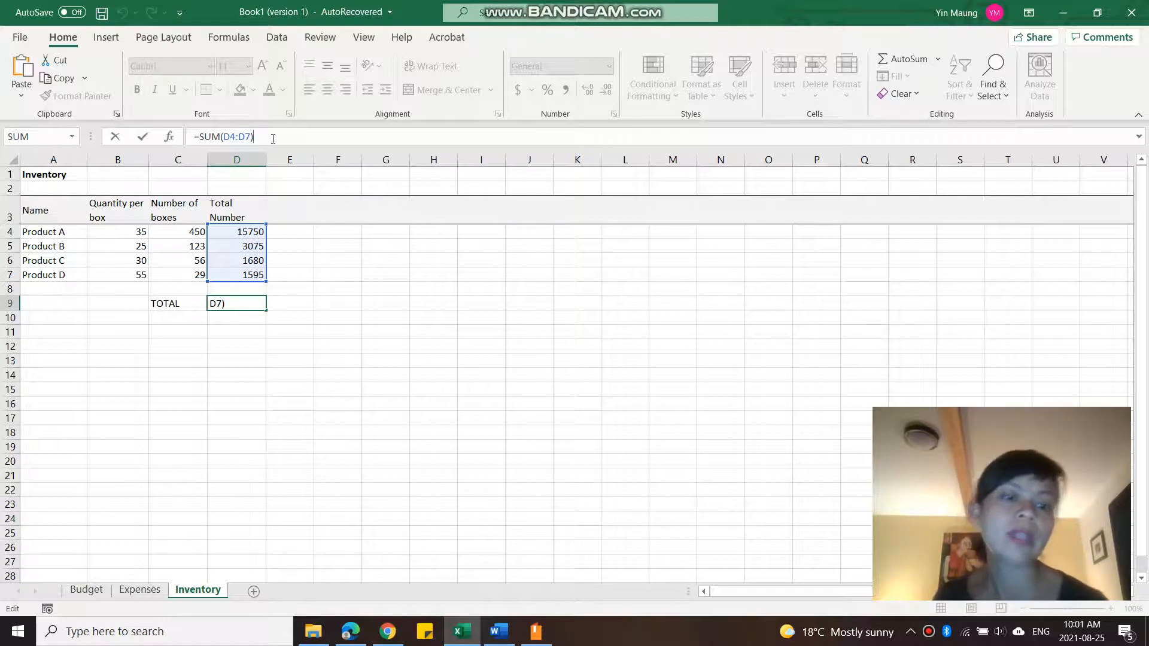
click(292, 329)
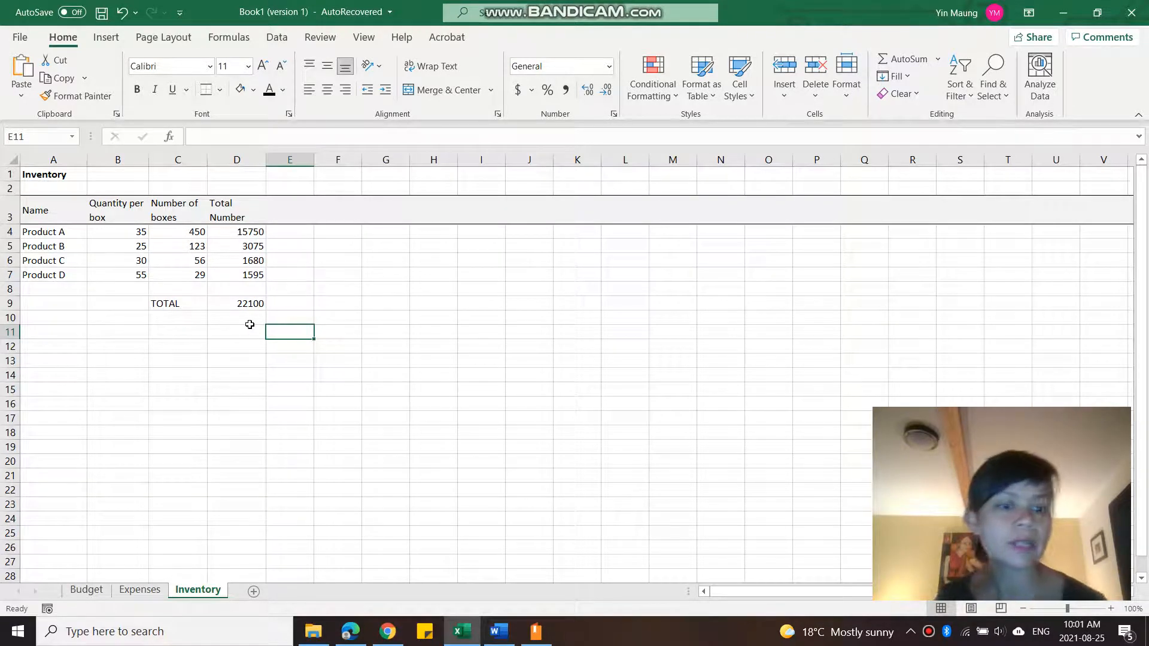
mouse_move(585, 20)
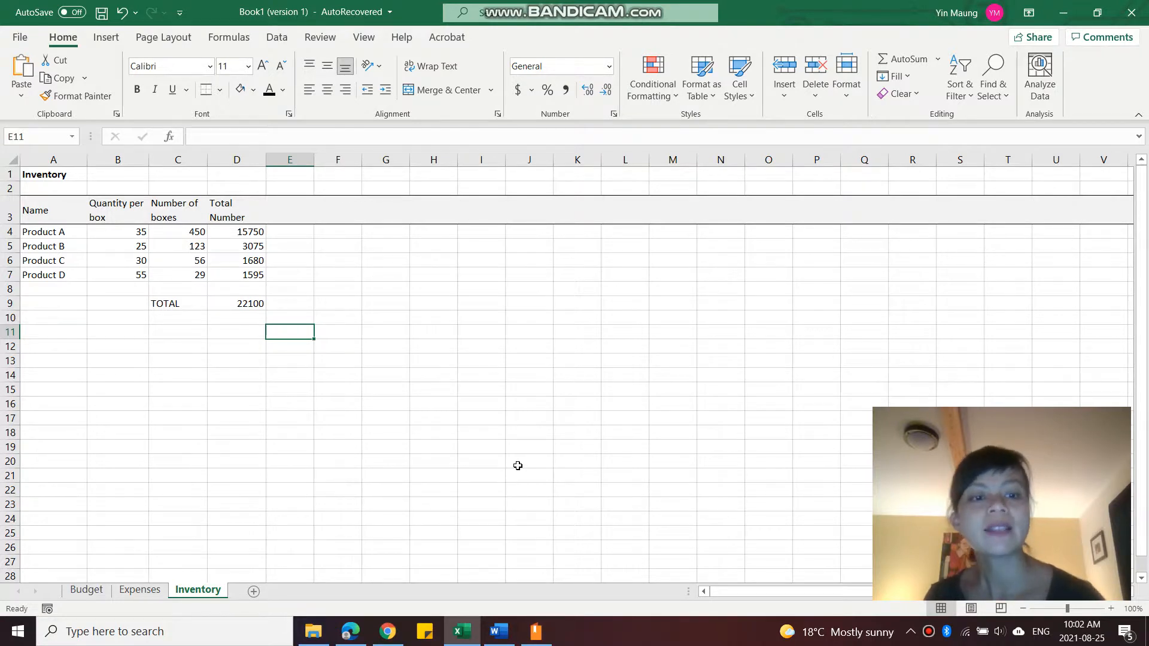
click(229, 320)
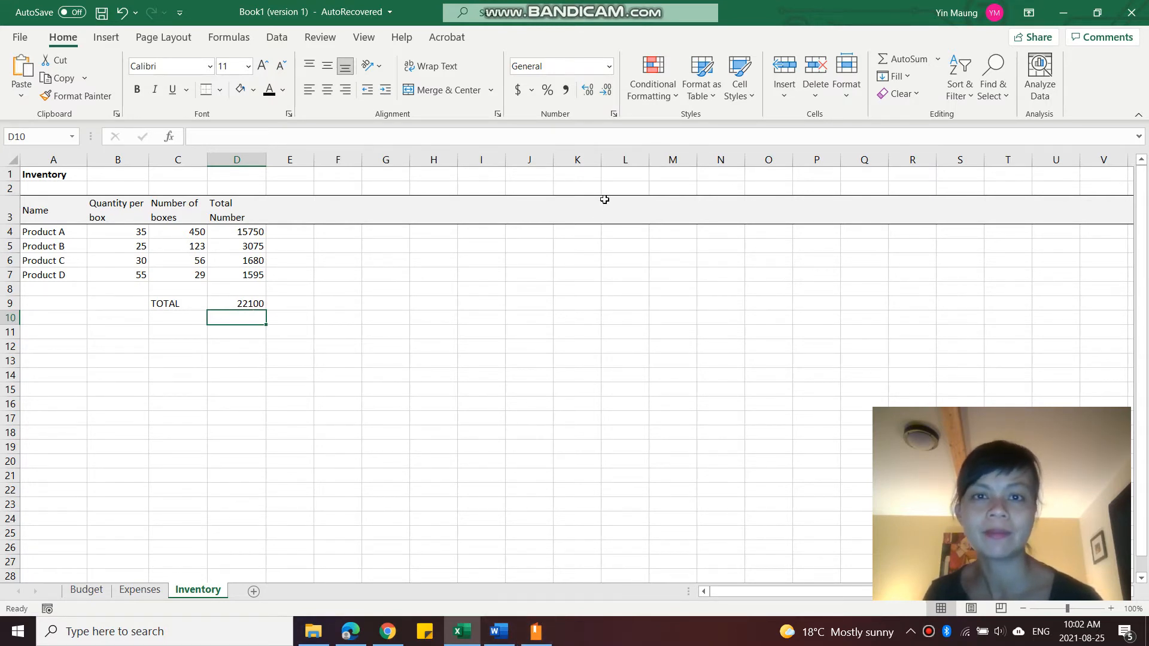
mouse_move(493, 4)
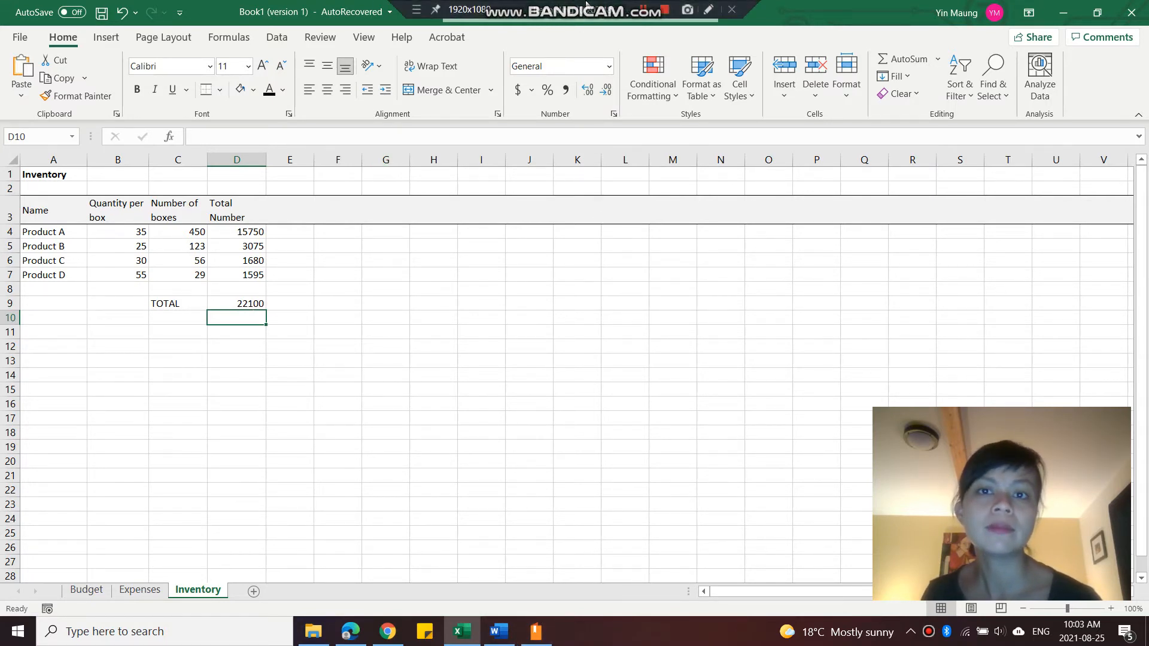